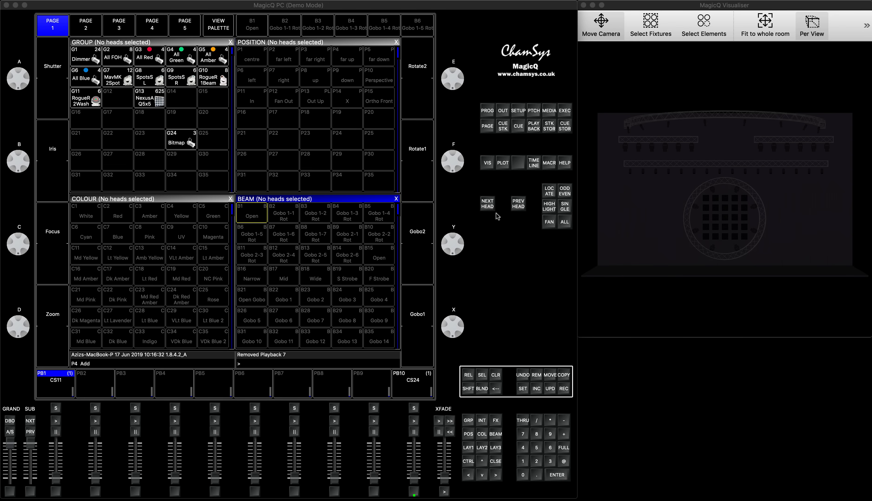
Step: Select the MavMK2Spot group, locate its heads, and add the circle FX to them
click(497, 216)
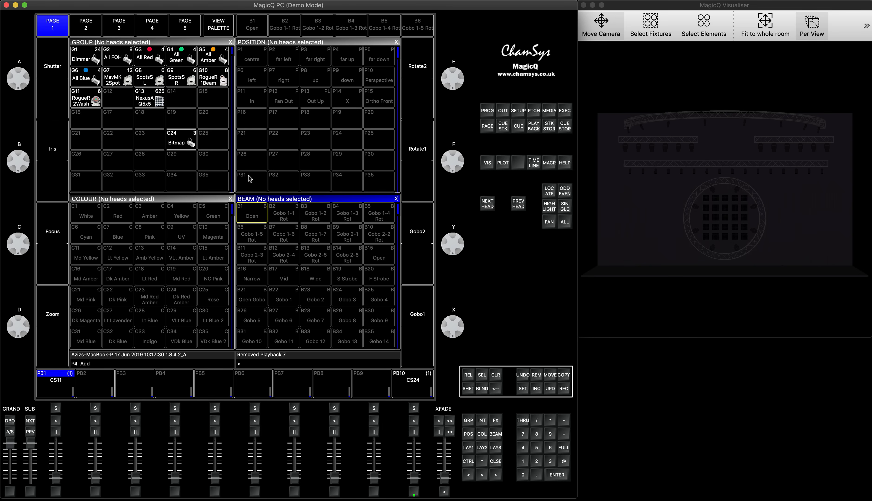
click(119, 75)
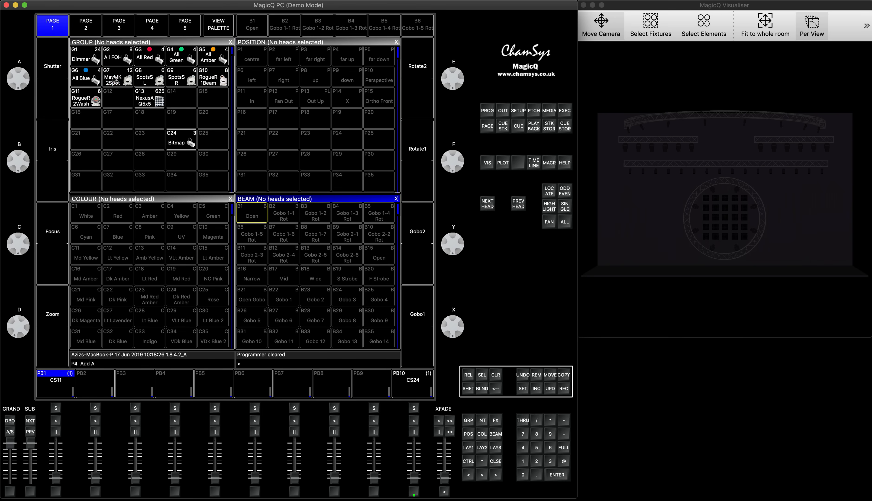
click(117, 80)
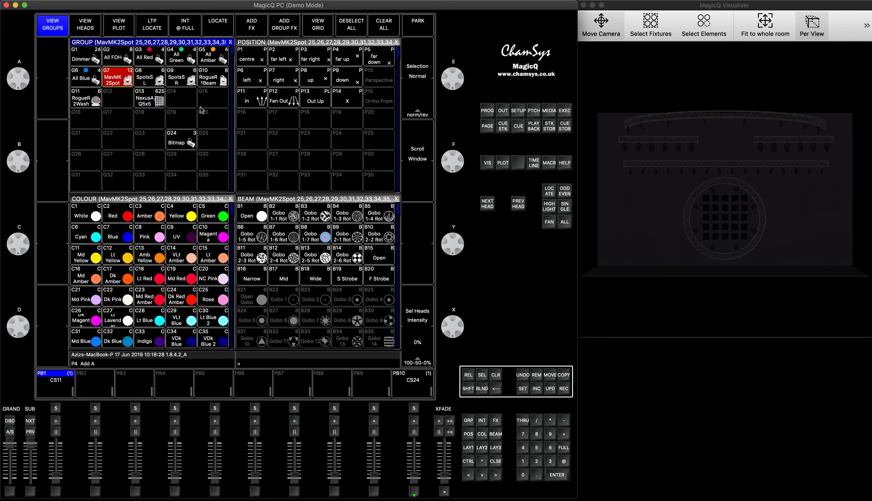
click(550, 191)
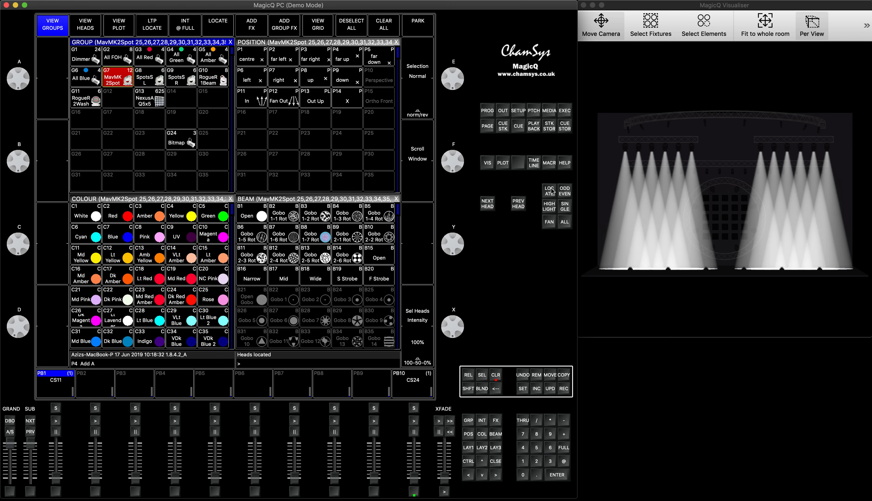
click(254, 26)
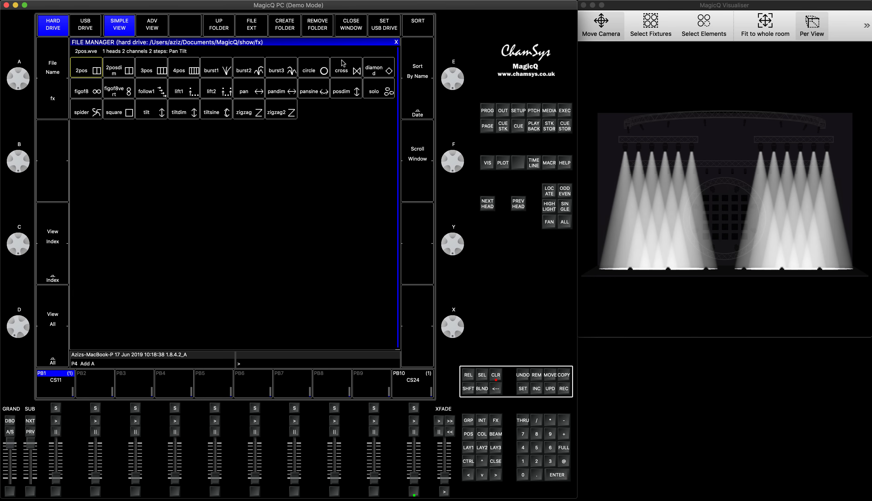
click(318, 72)
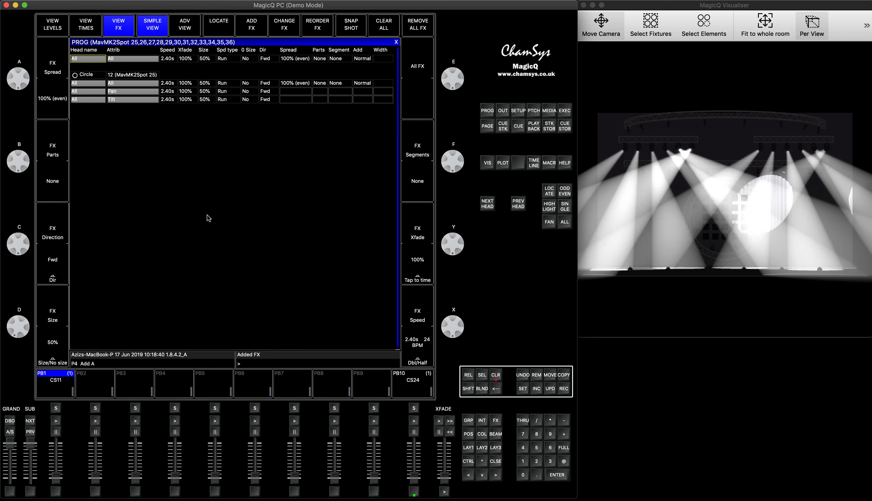
Step: Set the circle effect's size to 79% and its direction to Centre in
drag(24, 327, 26, 336)
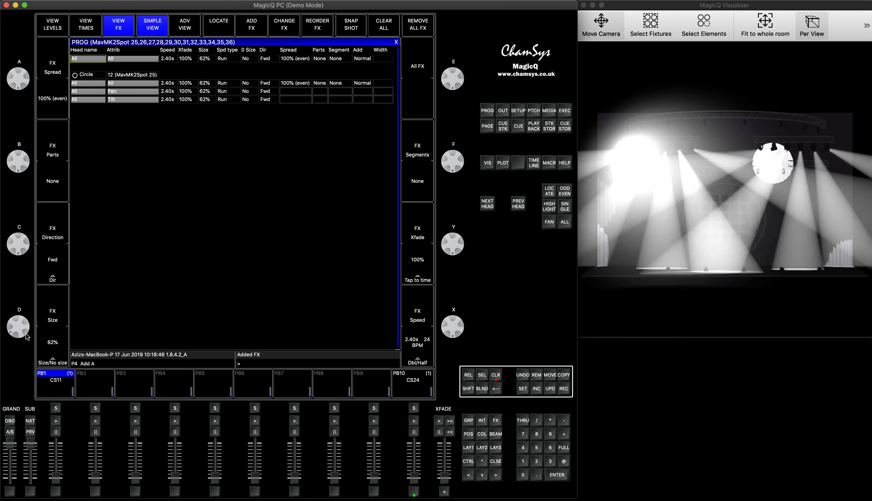
drag(24, 326, 26, 340)
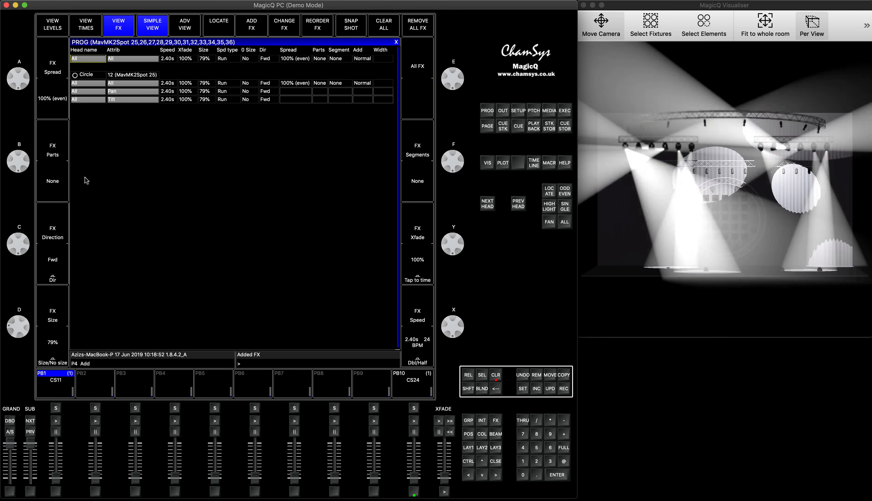
click(65, 231)
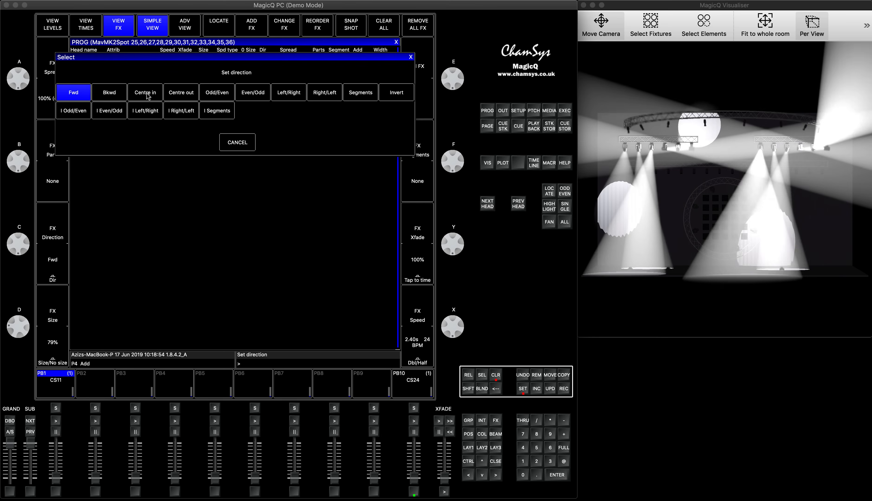
click(145, 93)
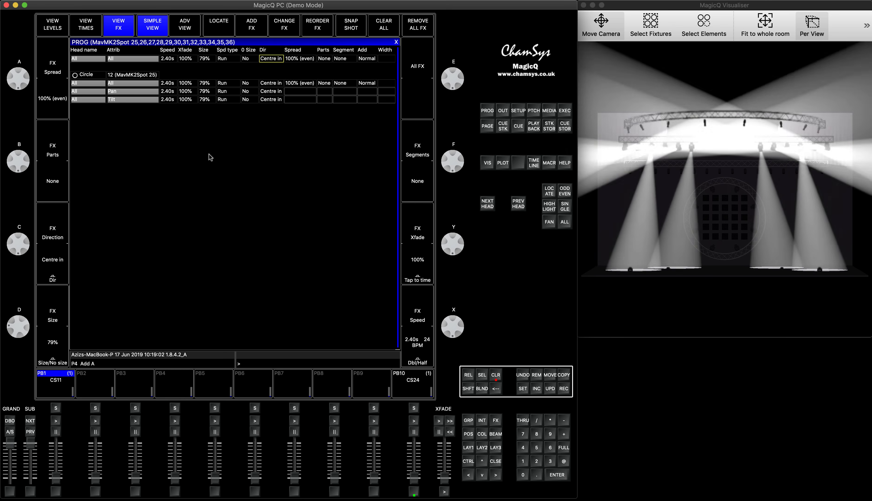
Step: Record the circle effect as a cue on playback 3 and clear the programmer
click(564, 389)
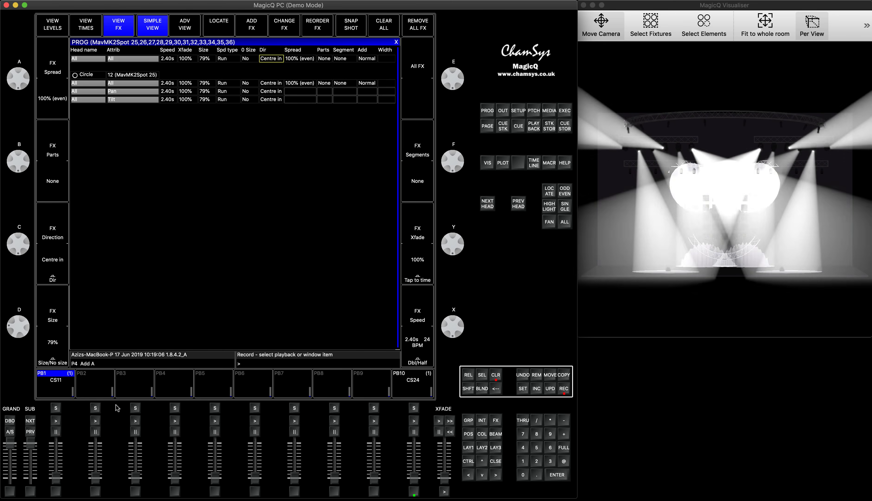
click(136, 408)
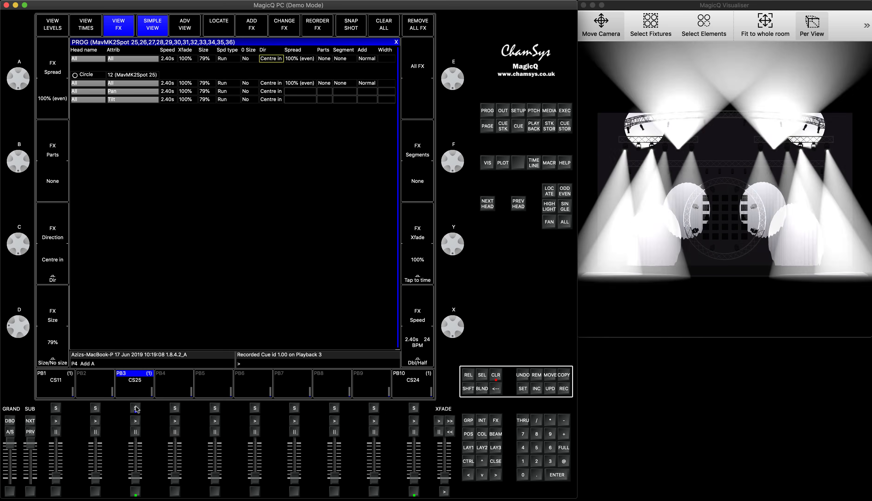
click(496, 378)
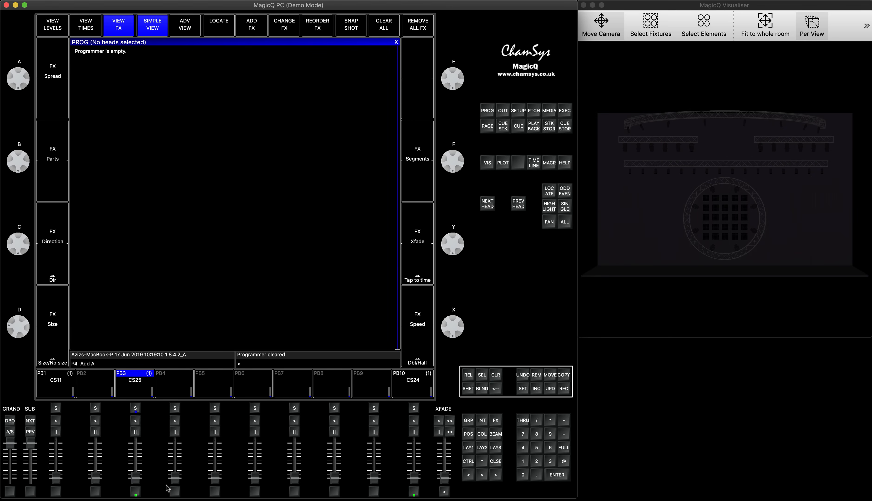
Step: Test playback 3 by raising its fader to full and bringing it back down to zero
drag(139, 479, 136, 437)
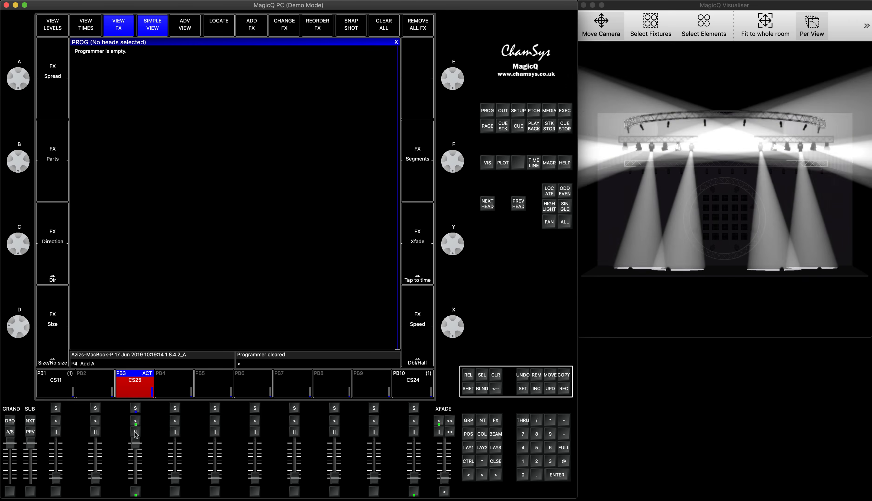
drag(135, 446, 136, 478)
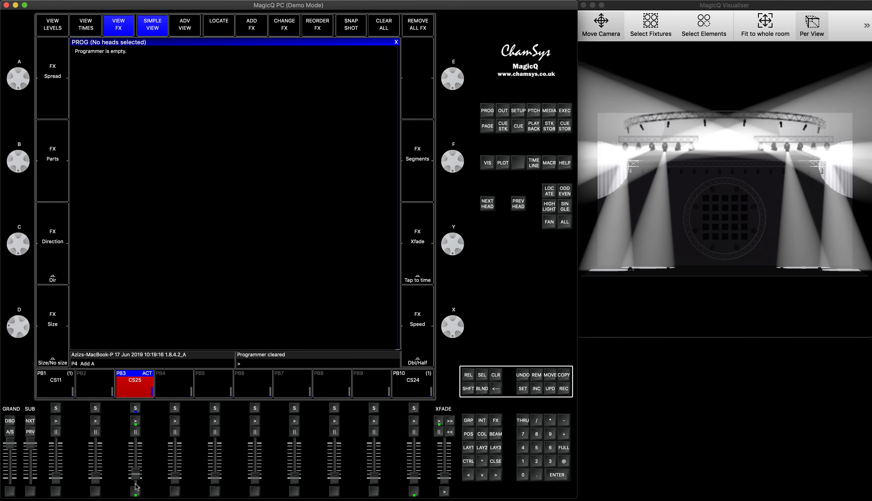
Step: Record the MavMK2Spot group selection onto playback 4 as a group master, and clear the programmer
click(467, 448)
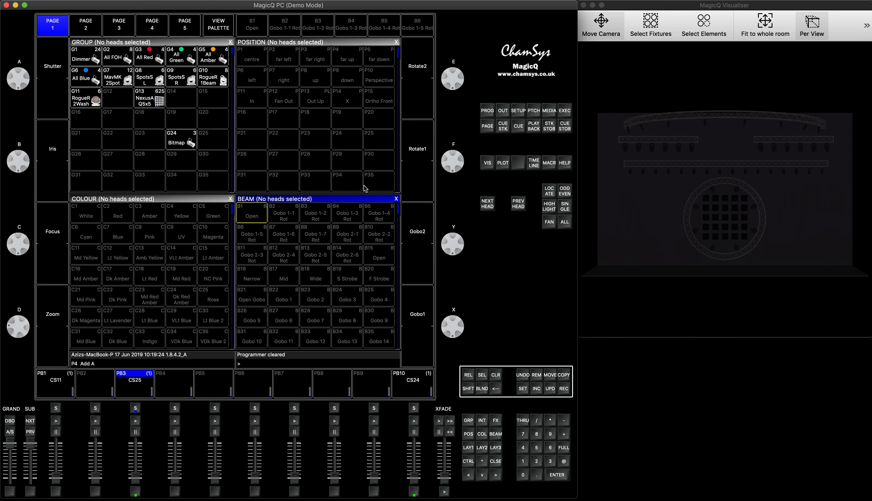
click(120, 74)
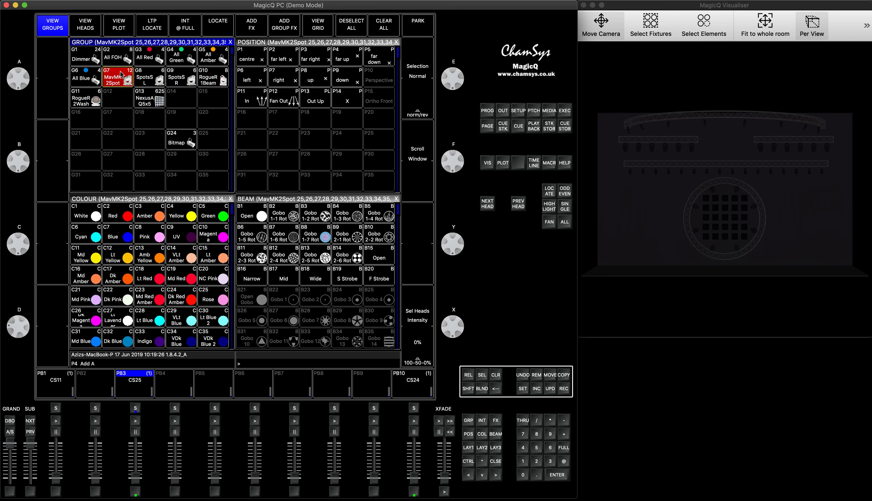
click(563, 388)
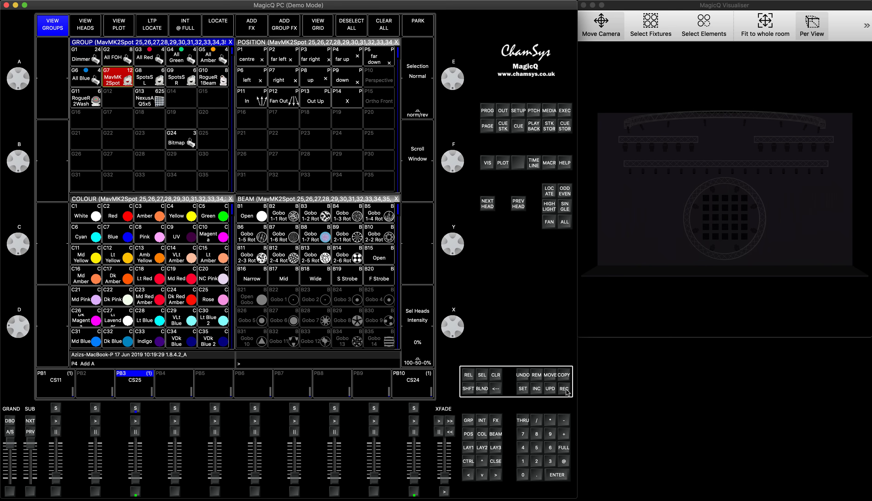
click(174, 408)
click(497, 373)
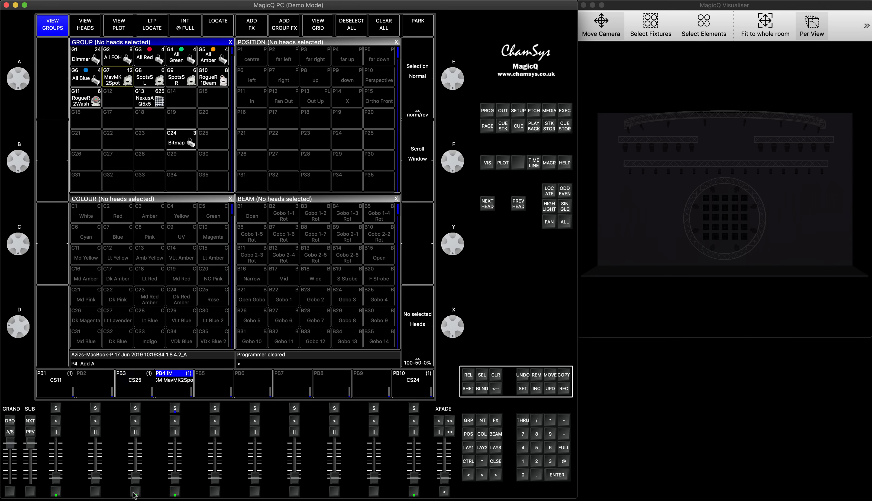
Step: Run playback 3 at full and activate the MavMK2Spot group master on playback 4 at full level
drag(137, 478, 135, 421)
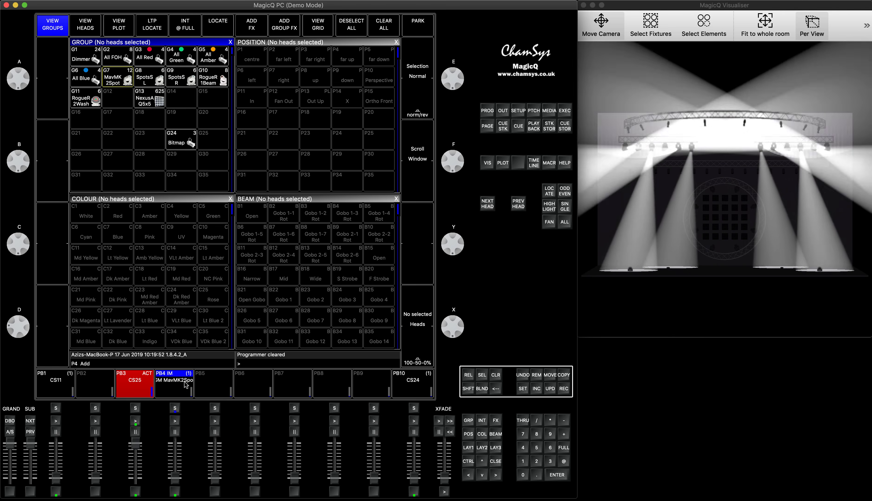
drag(176, 479, 178, 437)
click(175, 421)
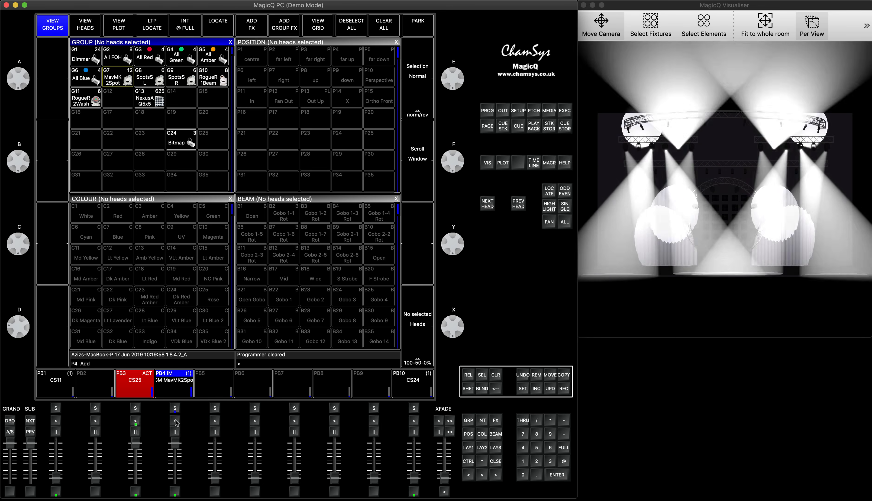
click(175, 421)
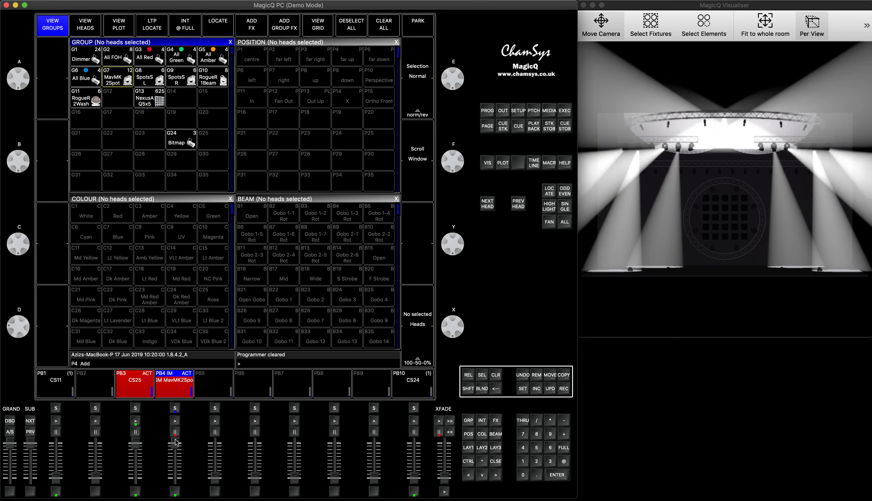
Step: Dim the running effect with the playback 4 group master and bring playback 3 down to zero
drag(177, 452, 177, 468)
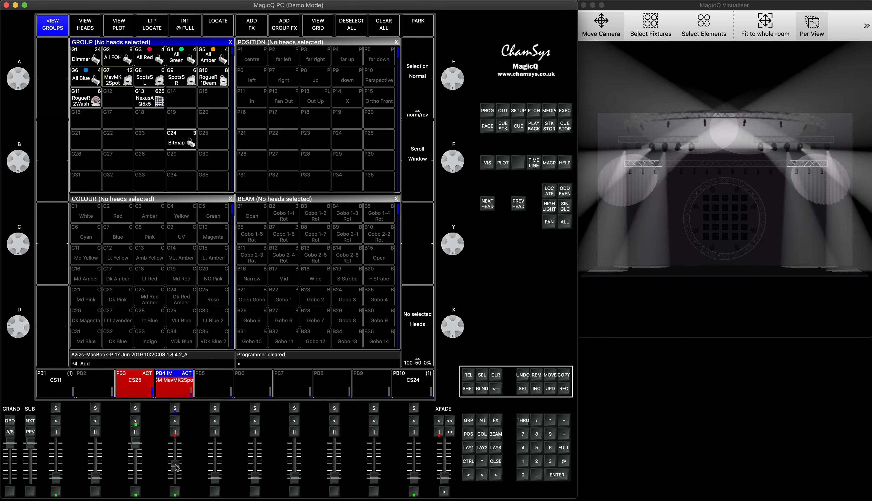
drag(175, 464, 175, 468)
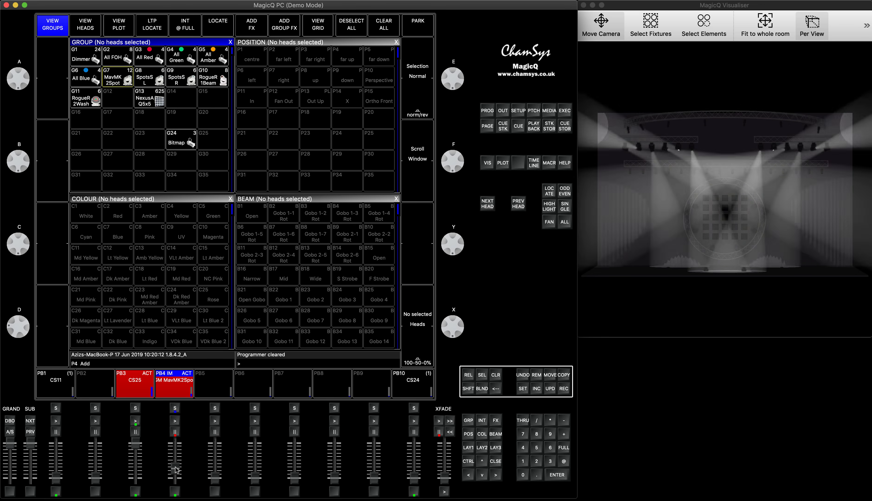
drag(135, 444, 134, 489)
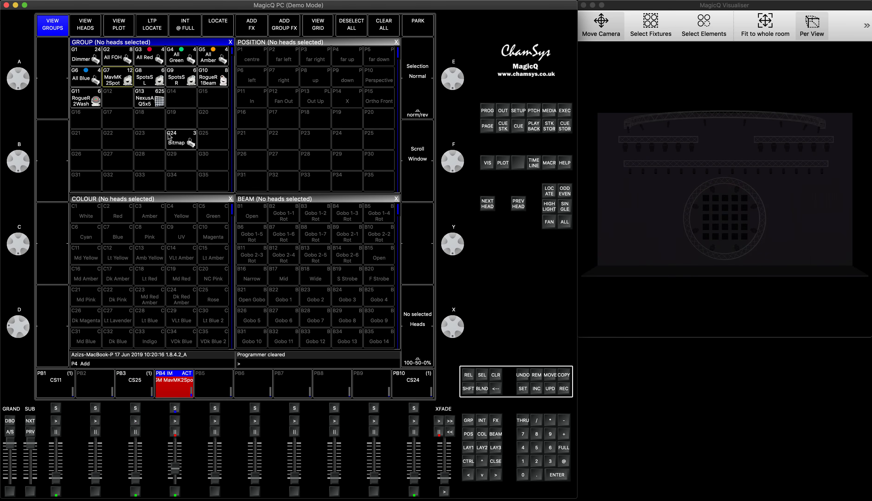
Step: Locate the MavMK2Spot group and raise the playback 4 group master to check how it scales their intensity
click(124, 84)
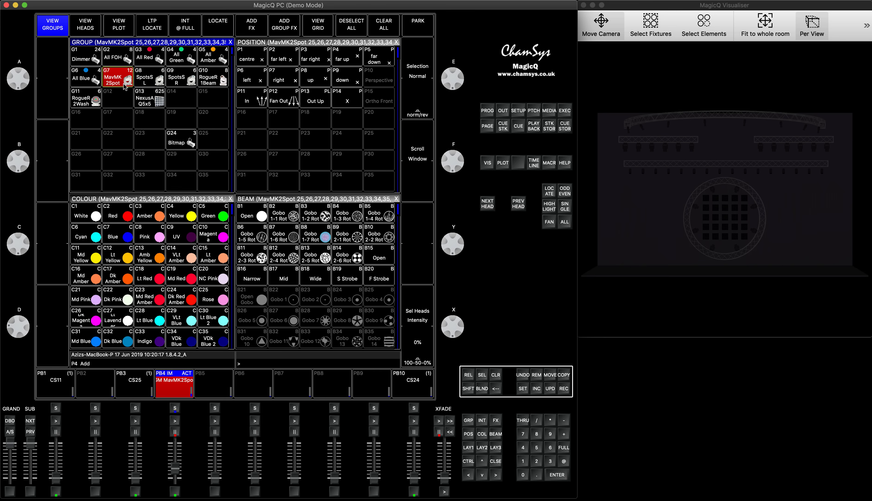
click(550, 191)
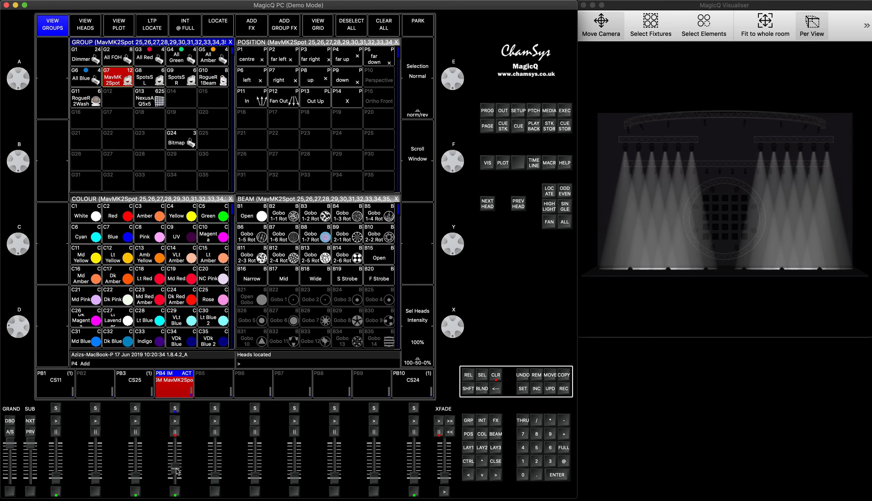
drag(177, 471, 177, 451)
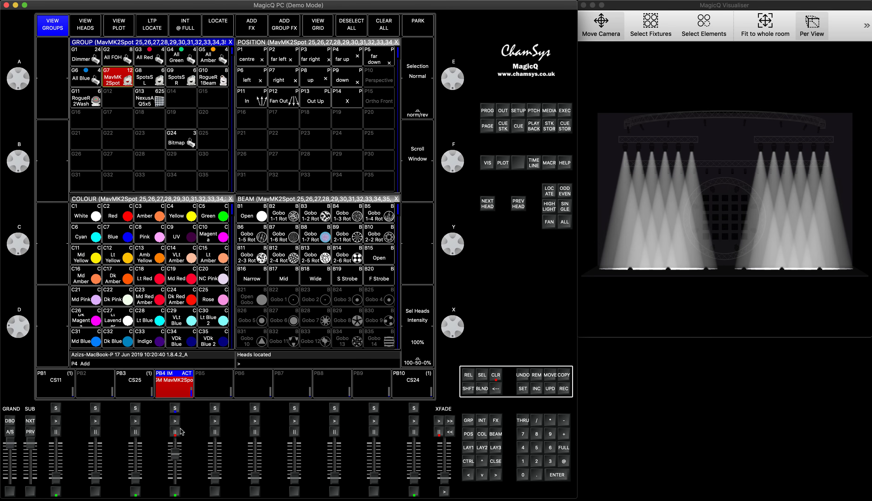
Step: Clear the programmer, release playback 4 with its fader down, and run playback 3 at full
key(ctrl+BackSpace)
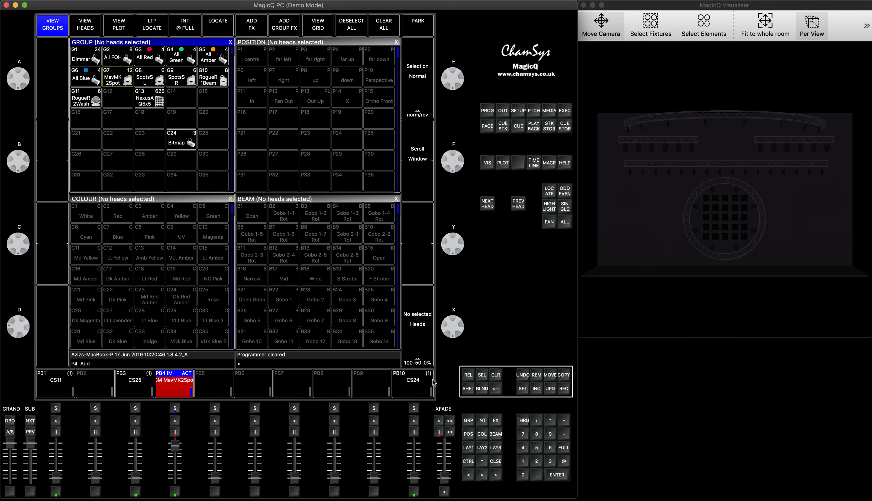
click(468, 377)
drag(175, 445, 136, 444)
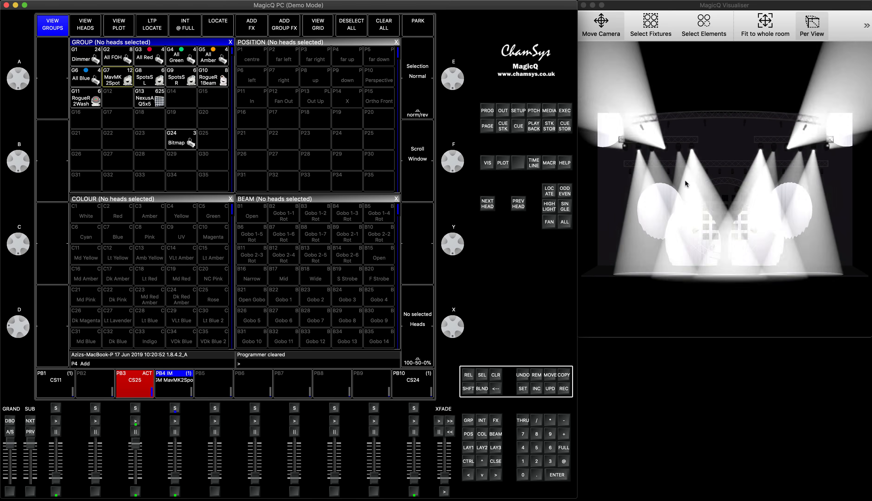
Step: In the function options of playback 4's cue stack, set "Cue Stack is an Intensity Master" to No
click(175, 408)
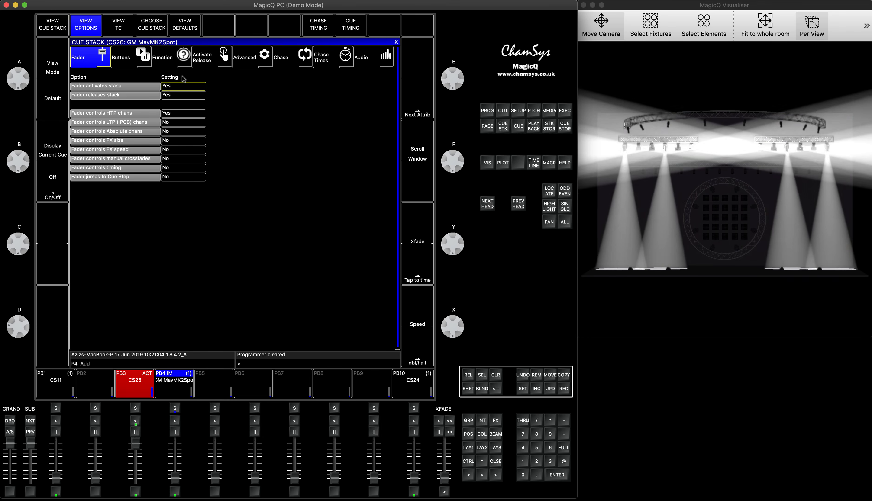
click(166, 59)
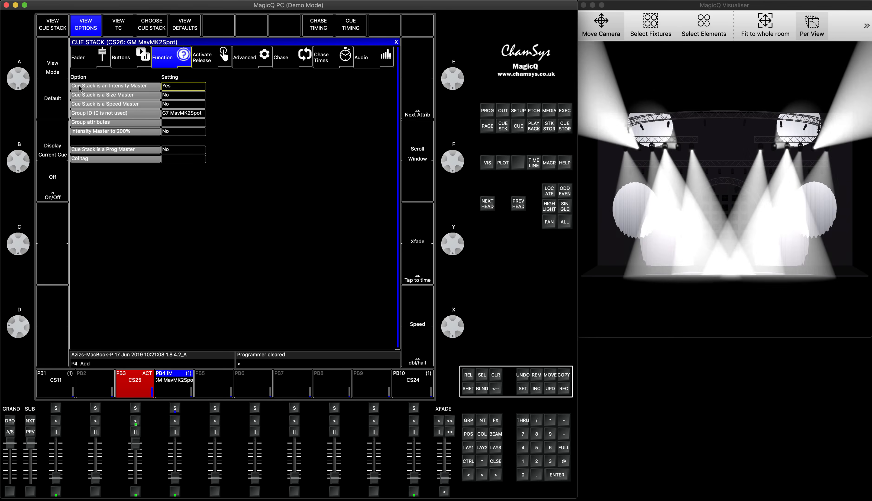
click(184, 90)
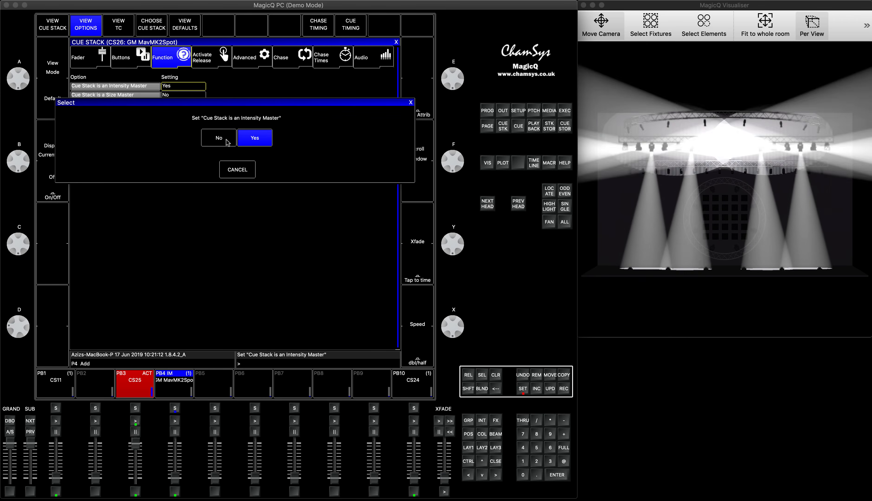
click(227, 141)
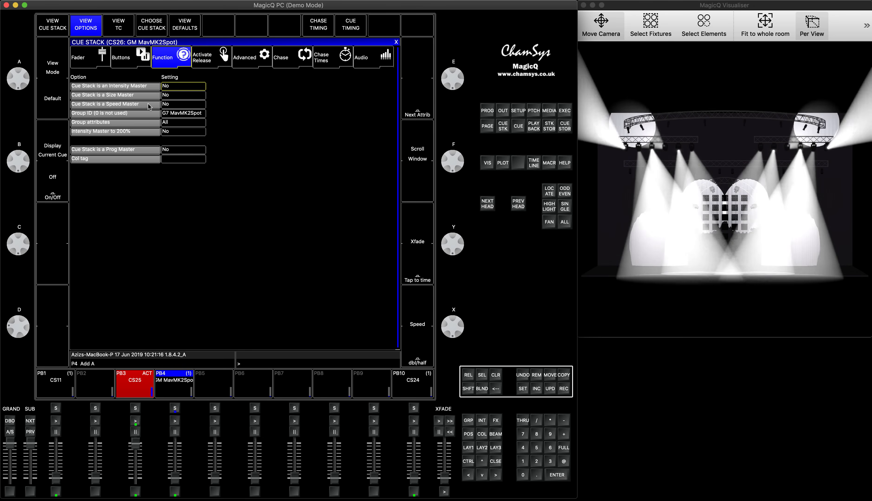
Step: Set Cue Stack is a Speed Master to Yes for the GM MavMK2Spot cue stack
click(168, 106)
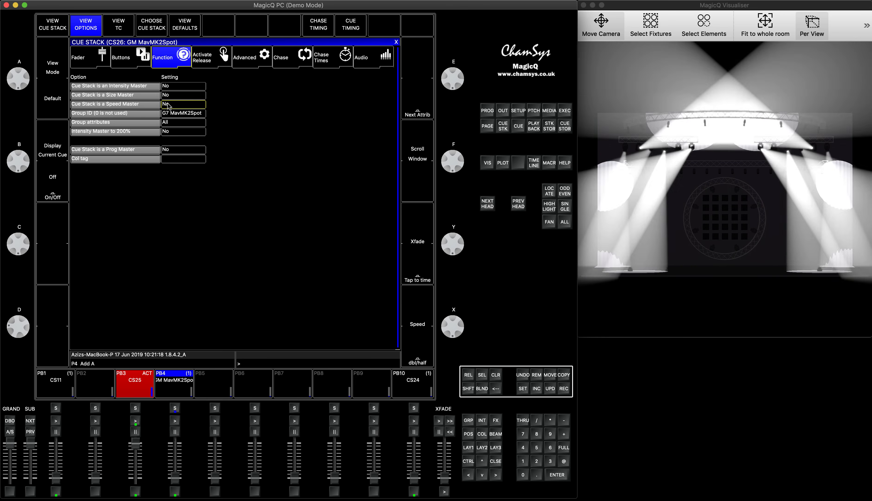
click(167, 105)
click(255, 138)
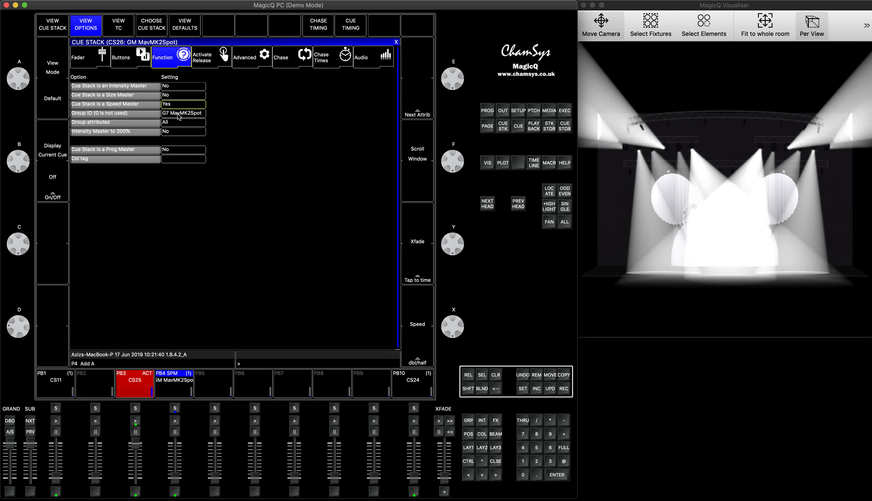
Step: Try reassigning the speed master's Group ID to 2 (All FOH), returning it each time to 7 (MavMK2Spot)
double_click(178, 115)
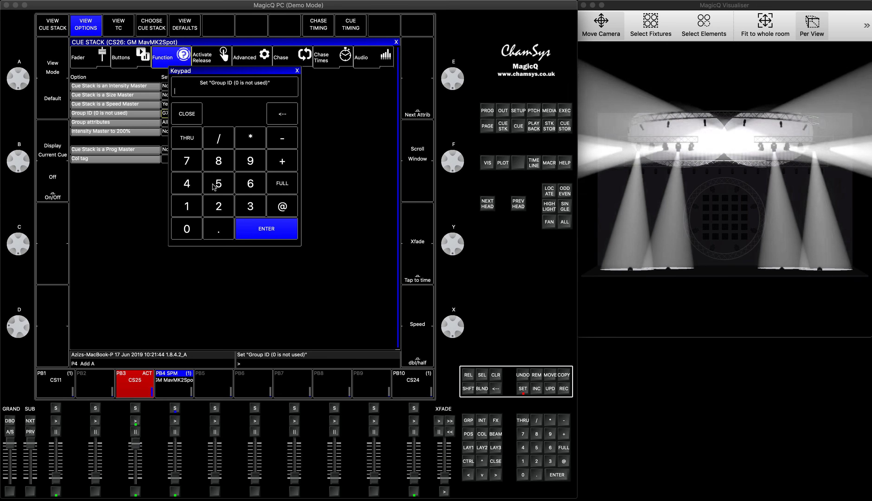
click(218, 207)
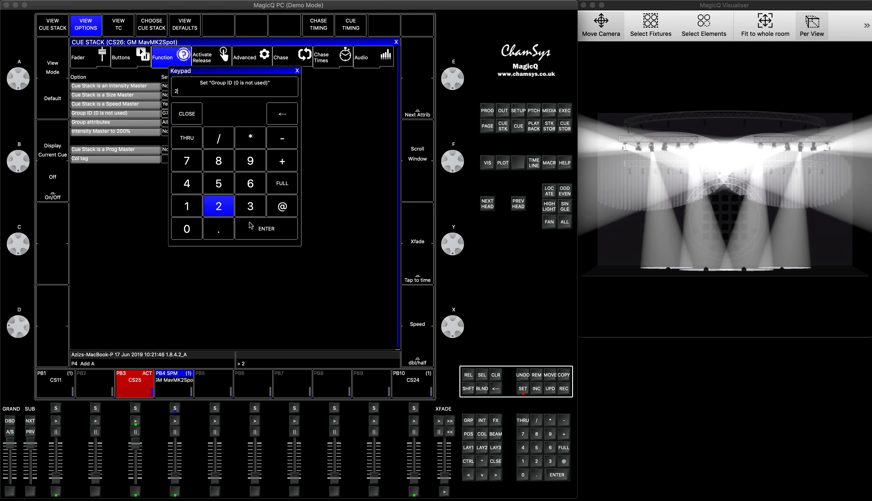
click(255, 229)
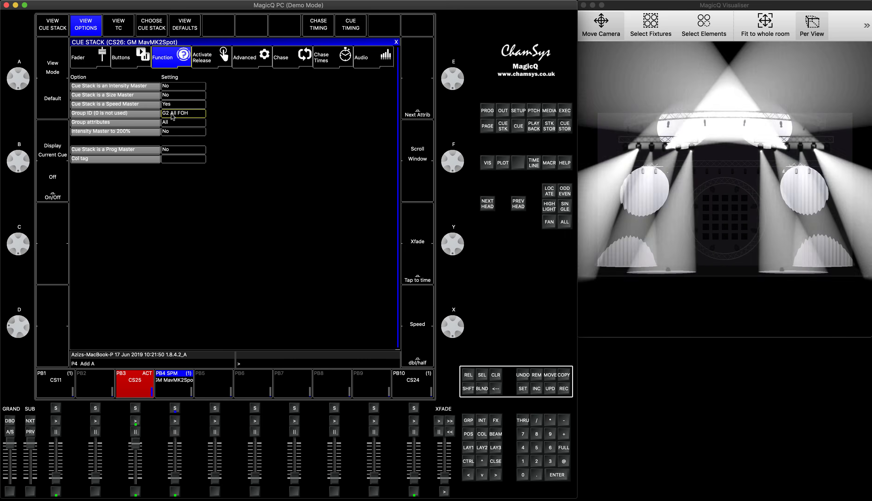
click(173, 116)
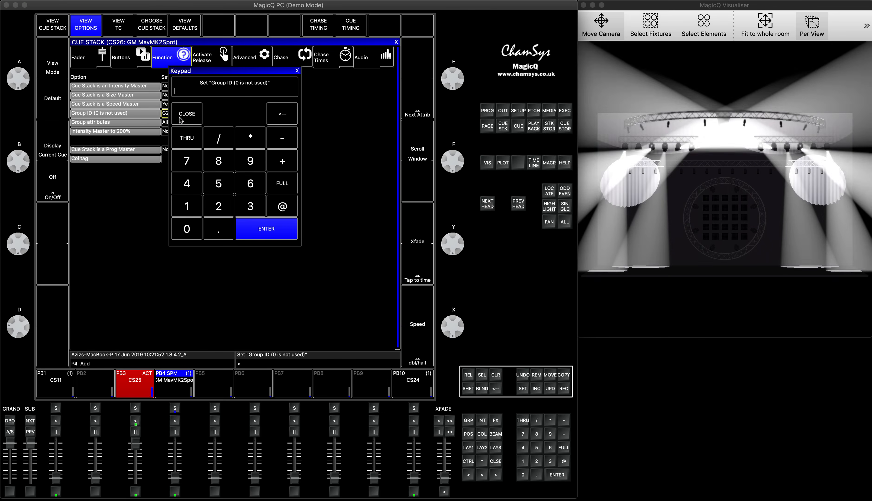
text(7)
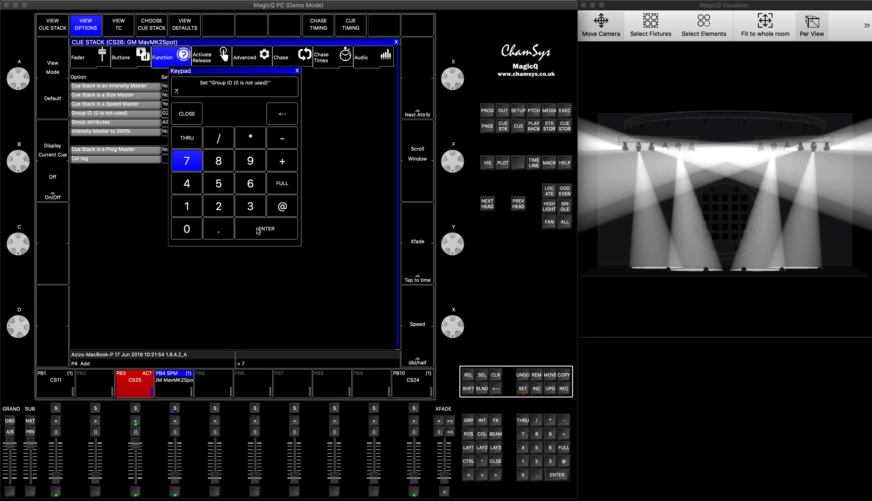
click(258, 231)
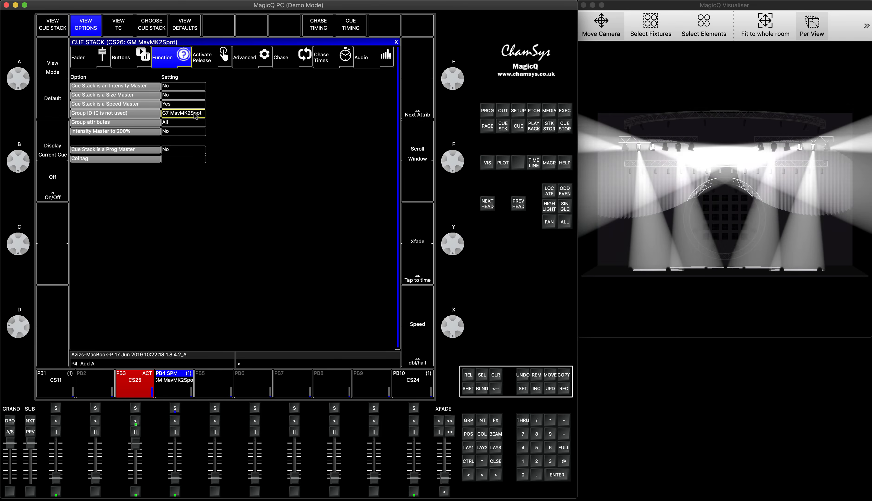
text(2)
key(Return)
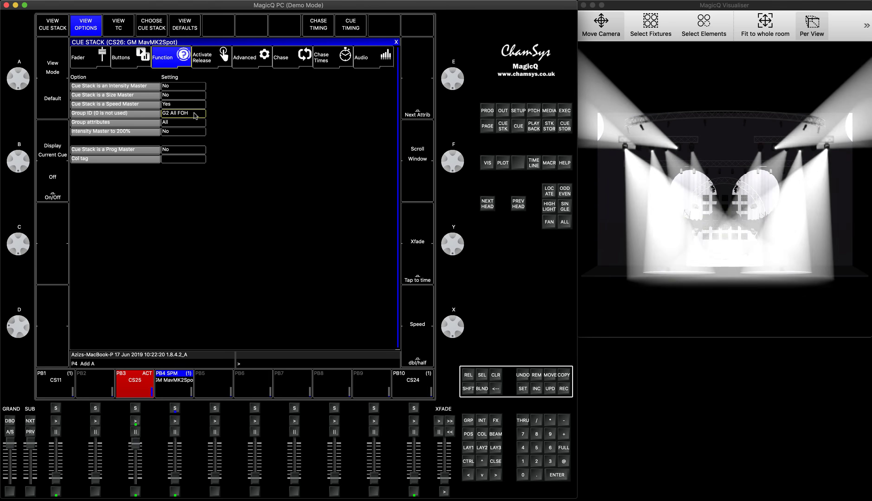
text(7)
key(Return)
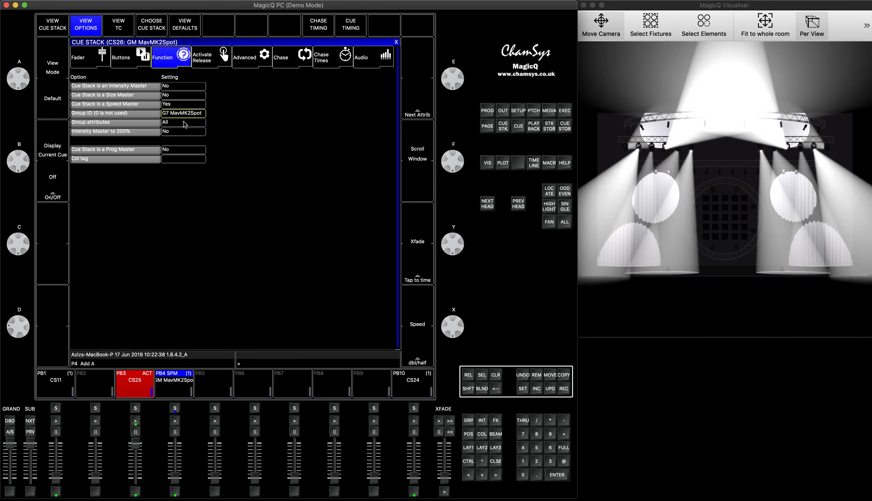
Step: Limit the speed master's Group attributes to Pos and close the cue stack options
click(185, 124)
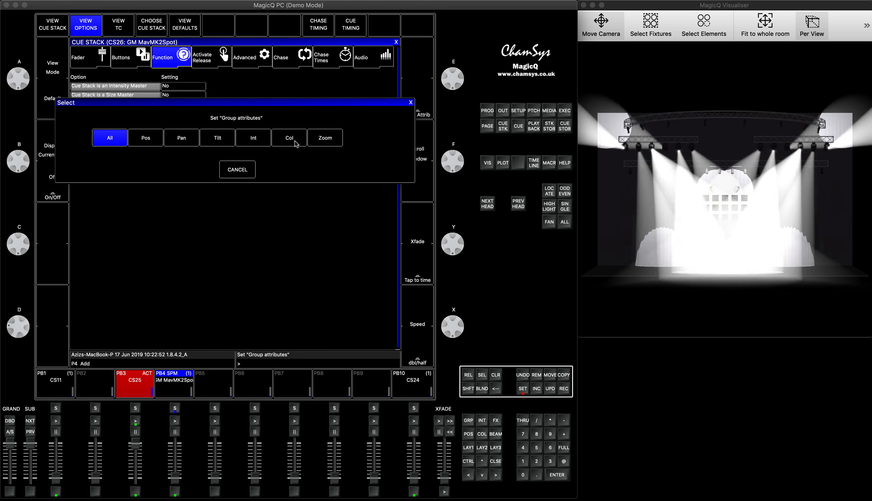
click(145, 138)
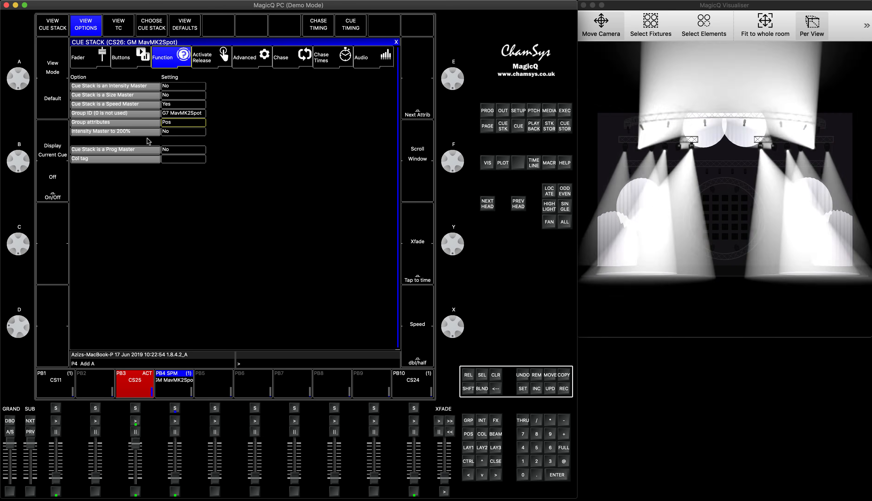
click(496, 461)
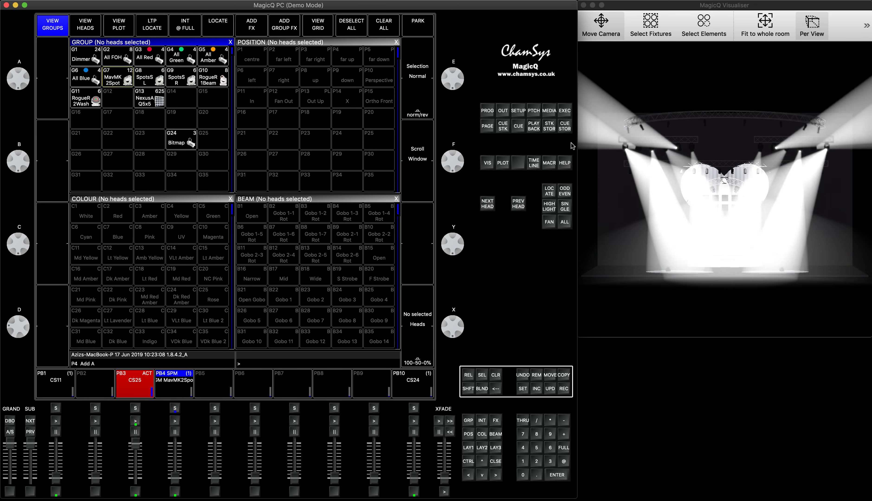
Step: In the programmer setup settings, set Programmer overrides FX to Yes and close the setup window
click(518, 110)
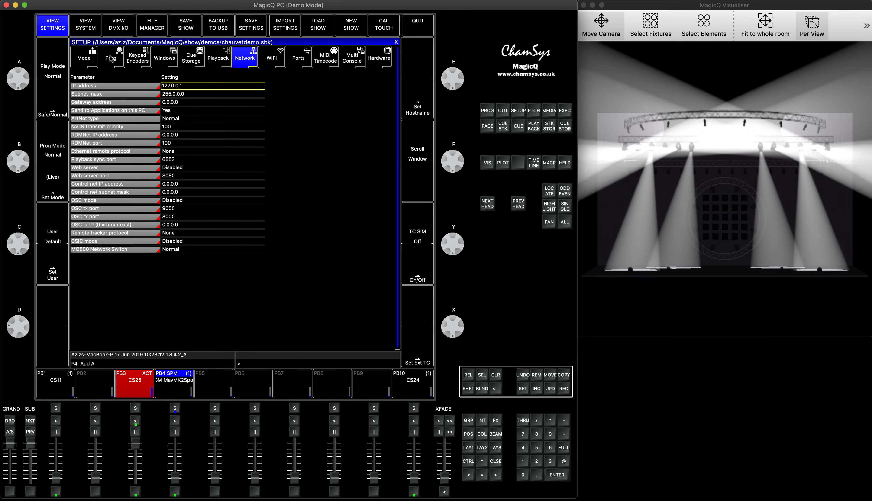
click(111, 59)
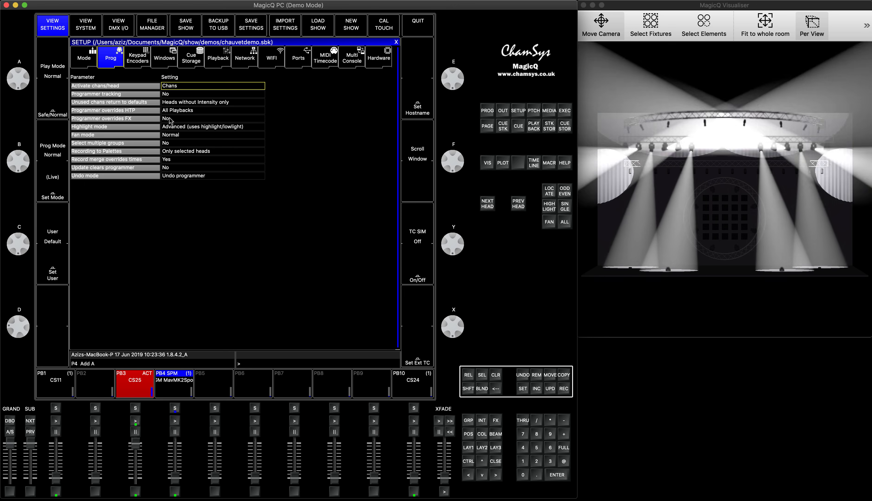
click(170, 119)
click(266, 139)
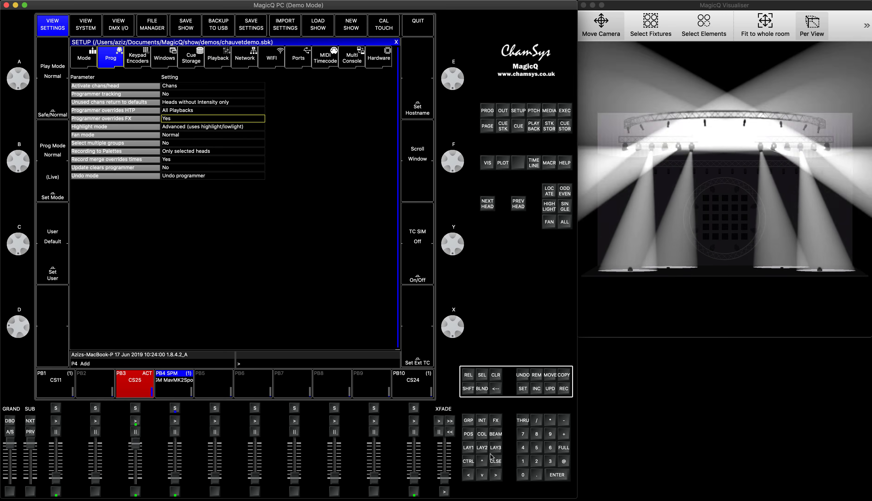
click(495, 462)
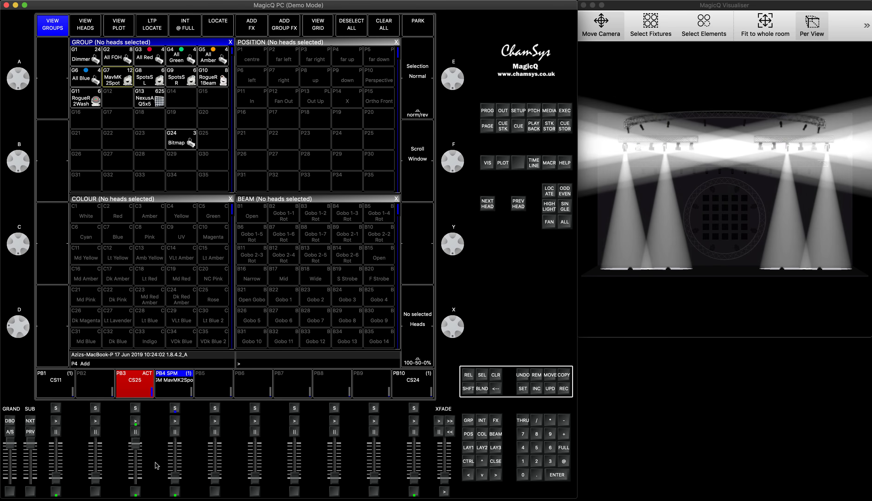
Step: Raise and activate playback 4, and gradually lower its speed master to zero to freeze the circle effect
drag(176, 480, 175, 443)
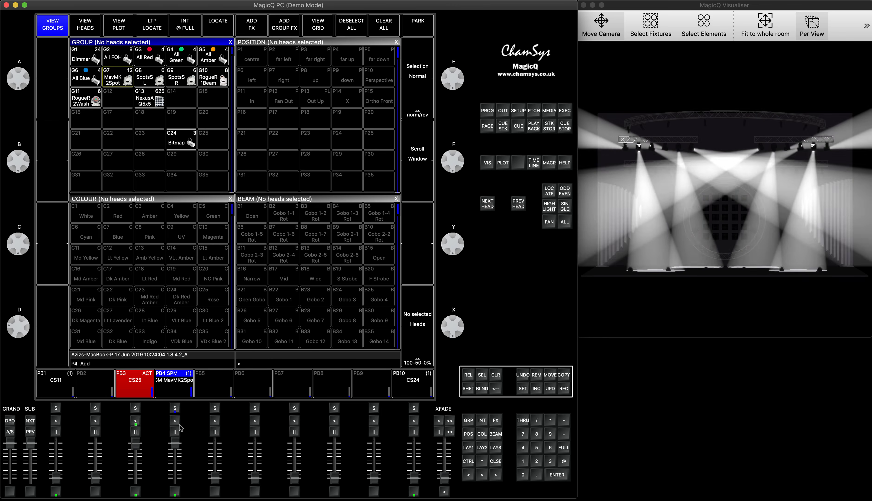
click(174, 421)
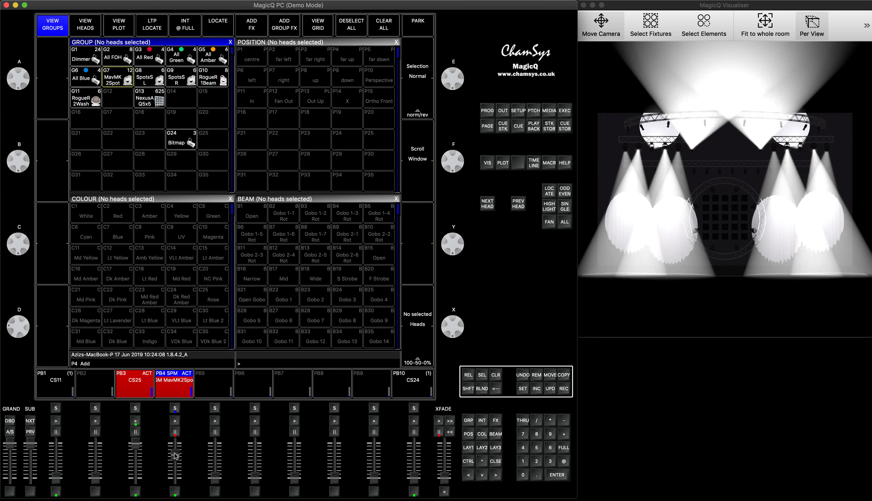
drag(175, 443, 177, 468)
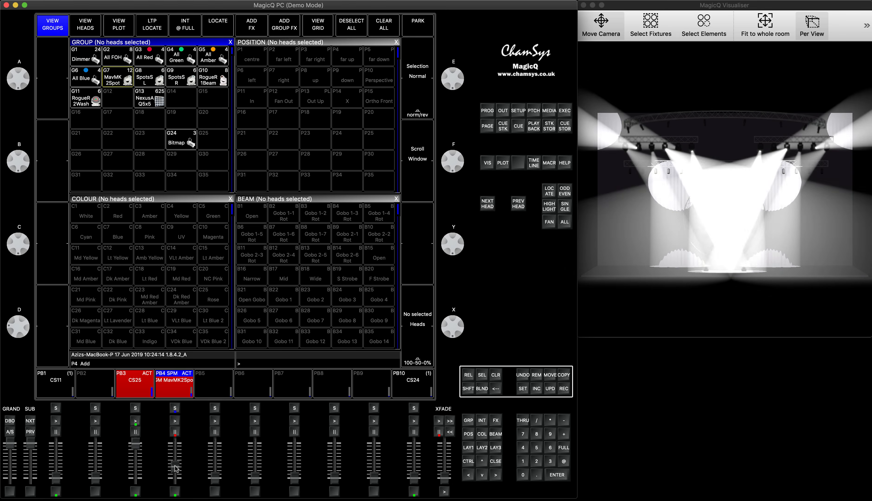
drag(177, 469, 178, 497)
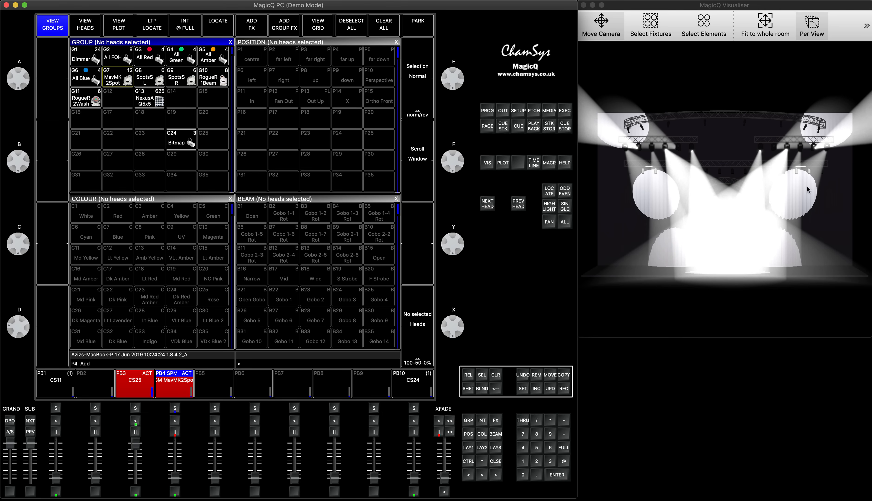
Step: Select the MavMK2Spot group, make its frozen output active in the programmer and display the captured levels
click(120, 76)
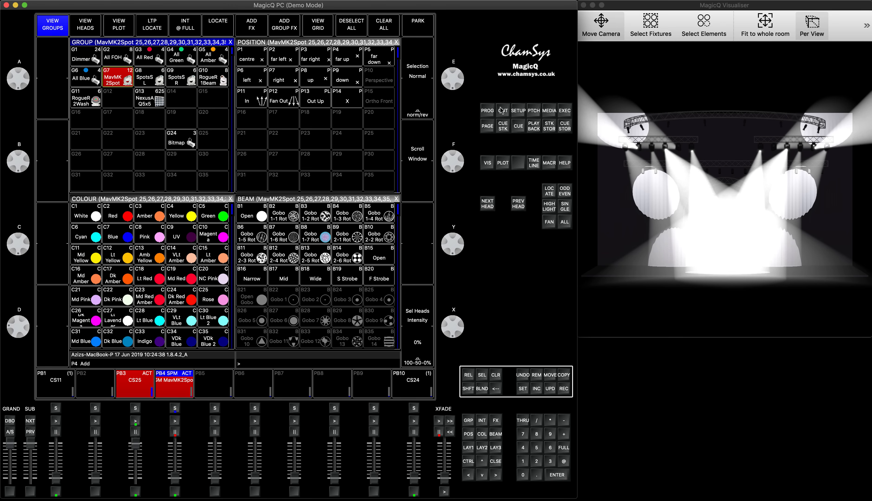
click(491, 110)
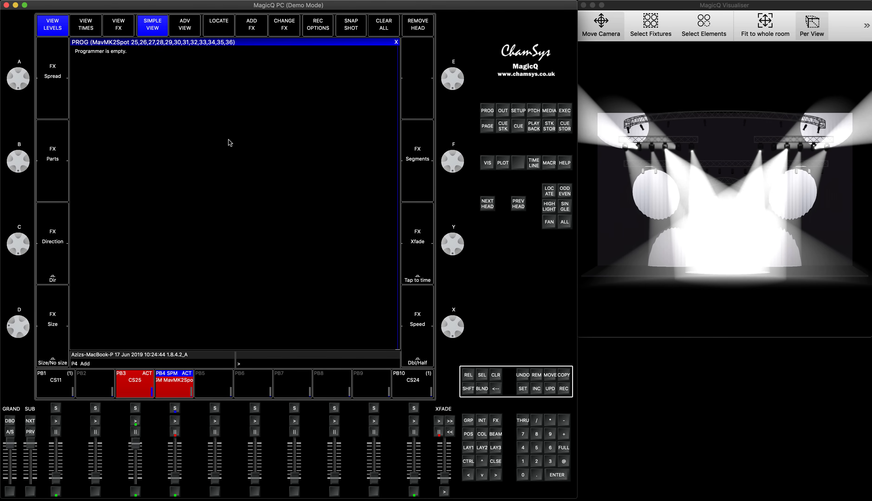
click(120, 26)
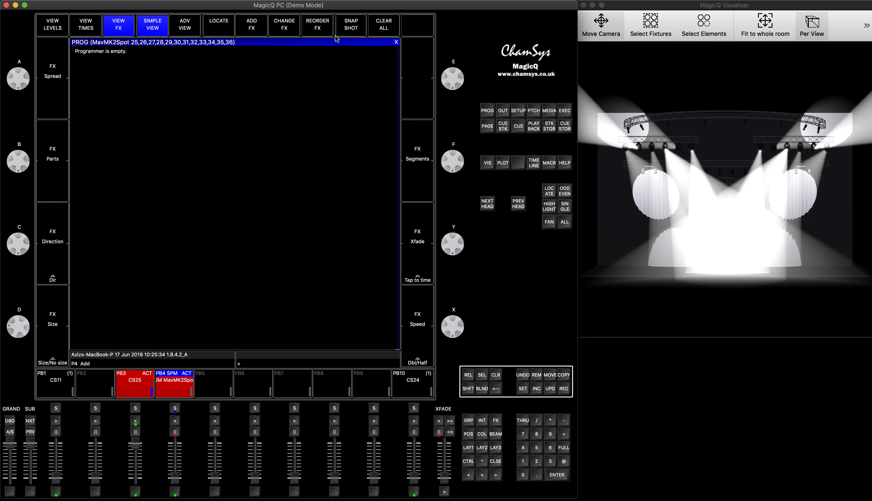
key(shift)
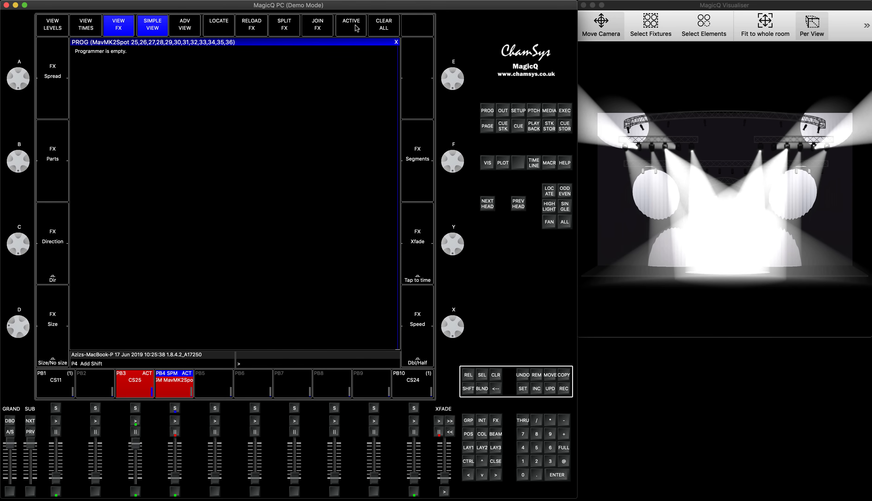
click(357, 28)
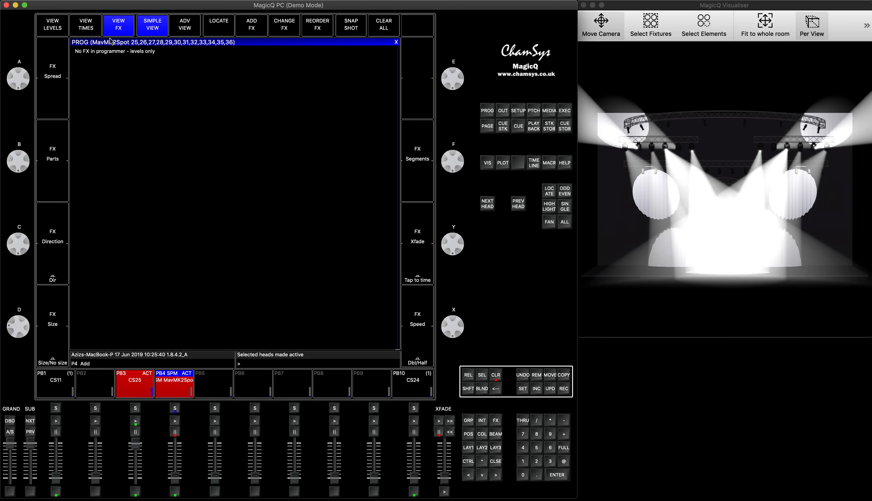
click(50, 26)
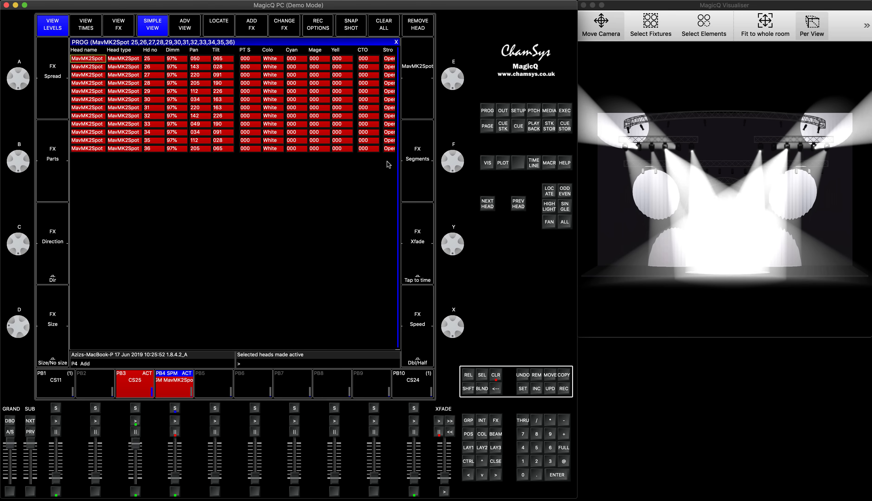
Step: Close the programmer window and record the captured positions into empty position palette slot P16
click(496, 462)
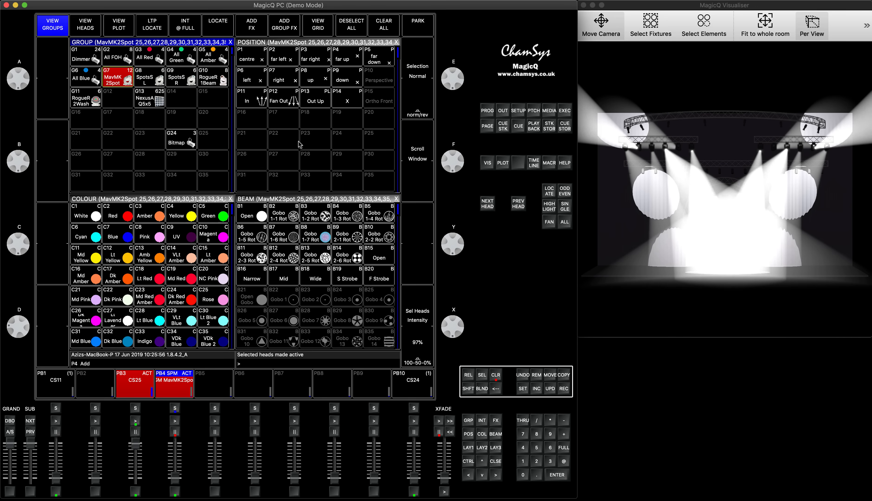
click(564, 389)
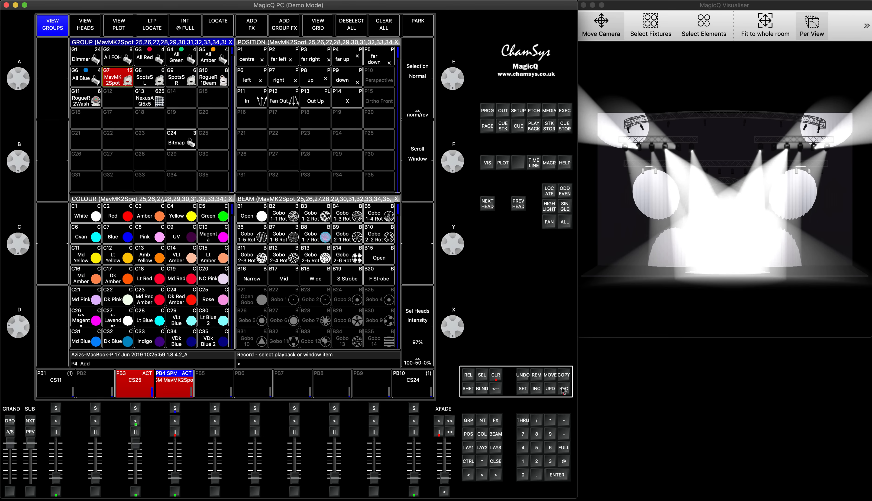
click(252, 119)
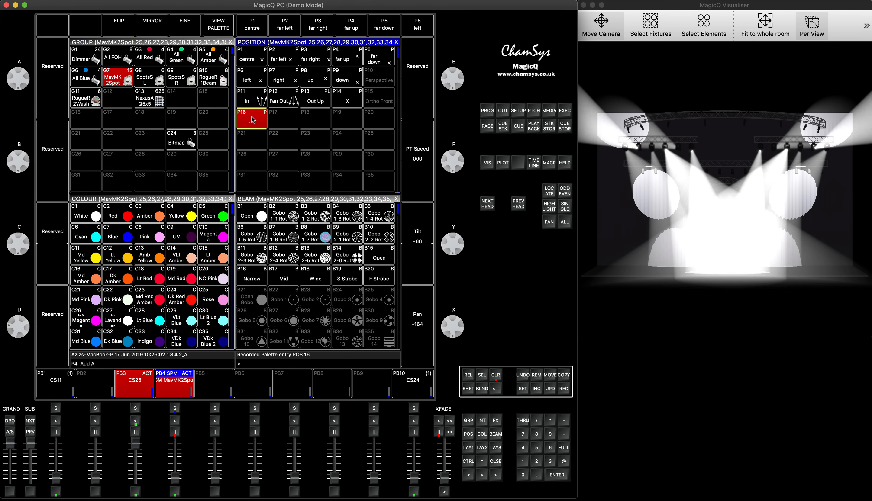
Step: Clear the programmer, raise playback 4 to run the effect again, and freeze it at a new position with the fader at zero
click(495, 376)
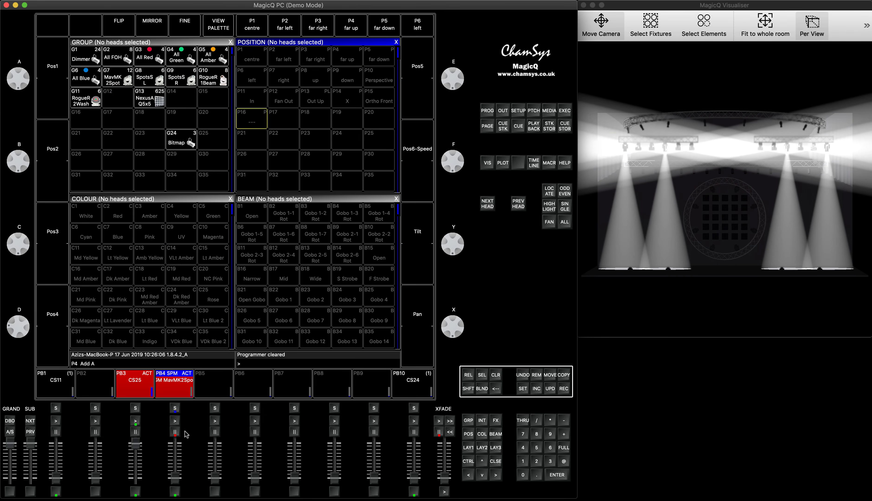
drag(176, 474, 176, 464)
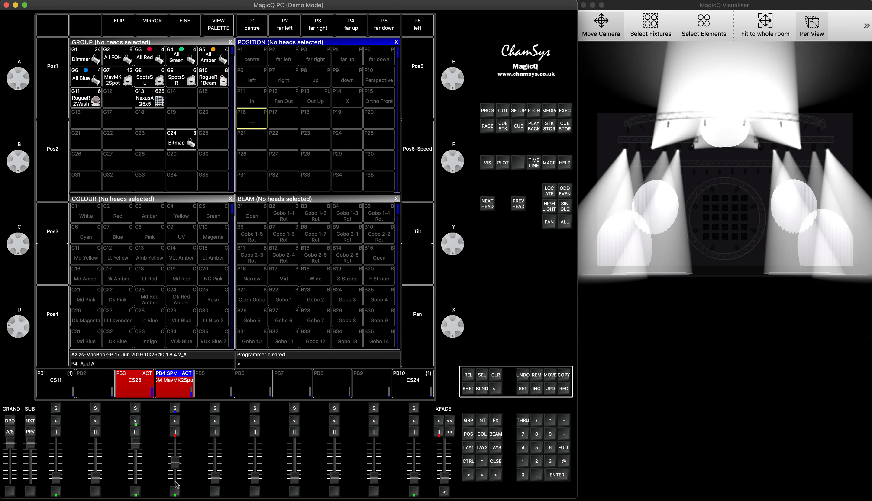
drag(174, 465, 176, 481)
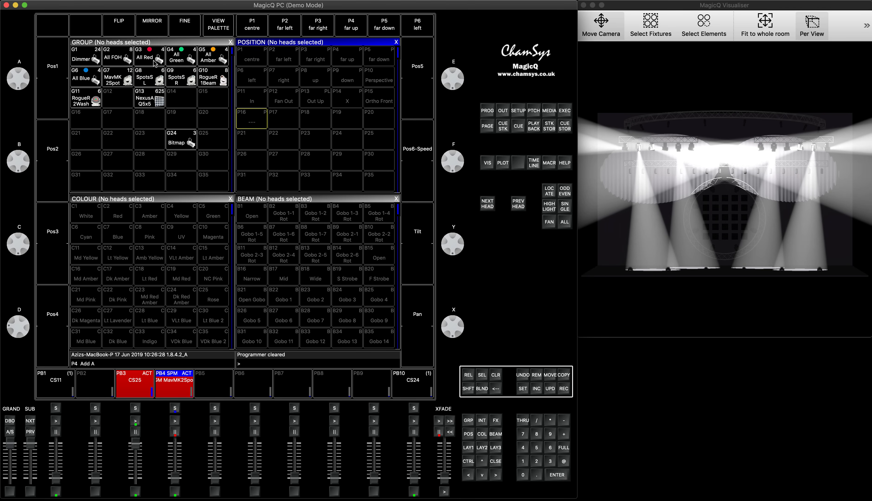
Step: Select the MavMK2Spot group, make its newly frozen output active in the programmer and view the captured levels
click(117, 79)
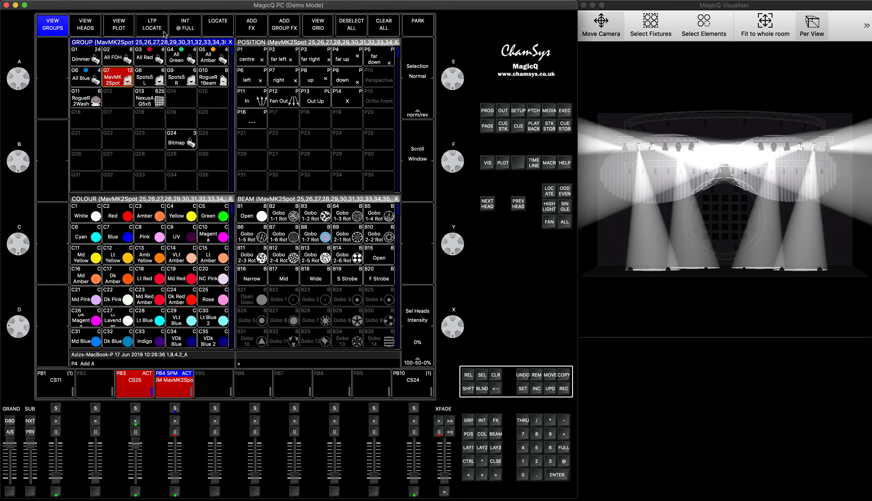
key(shift)
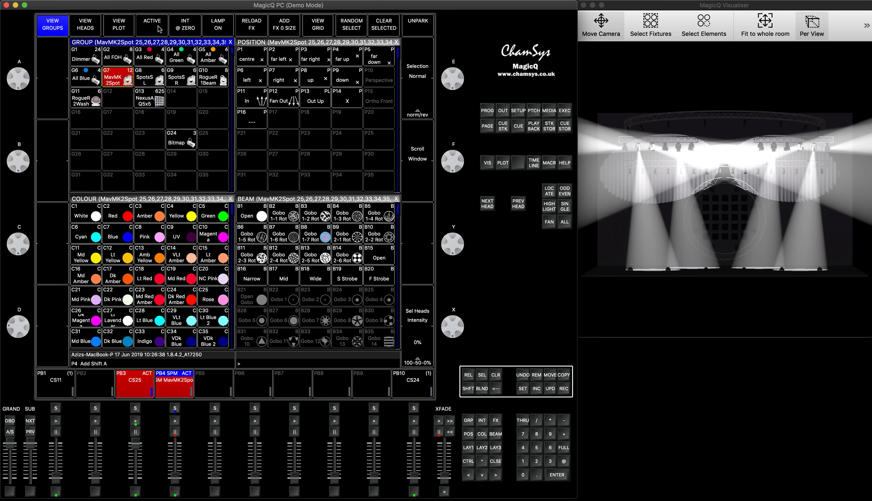
key(shift)
click(155, 26)
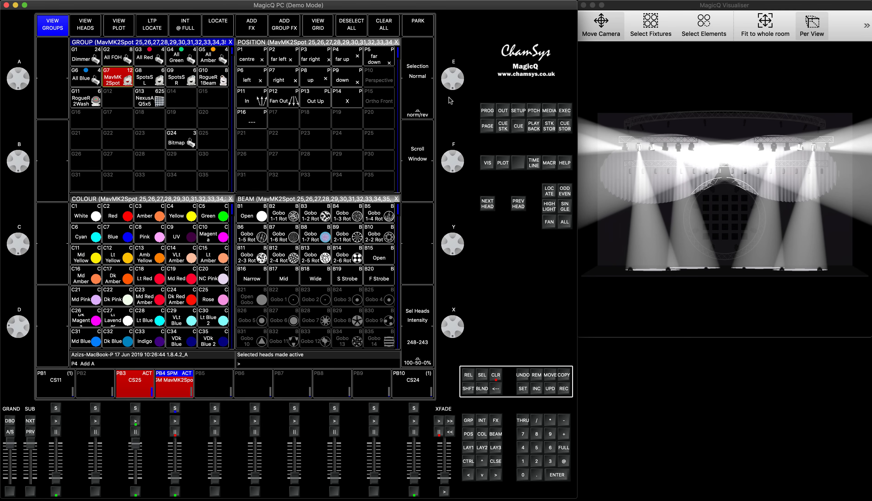
click(488, 111)
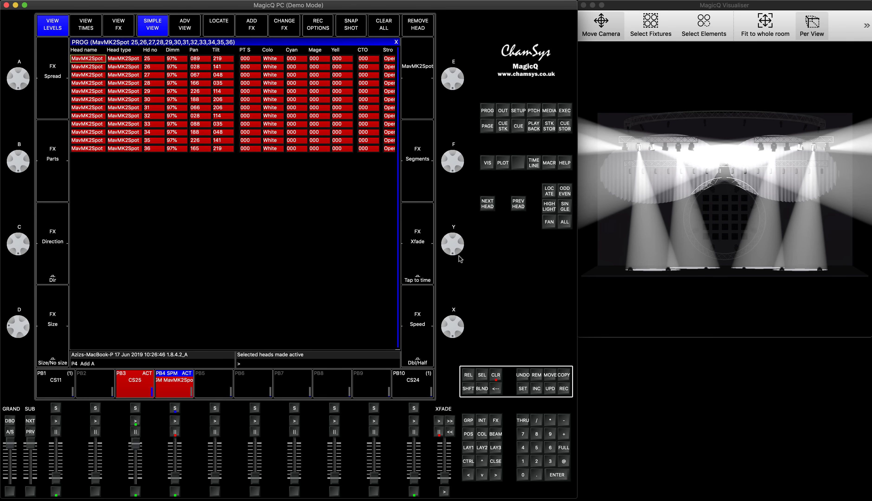
Step: Close the programmer window and record the second frozen look into empty position palette slot P17
click(495, 461)
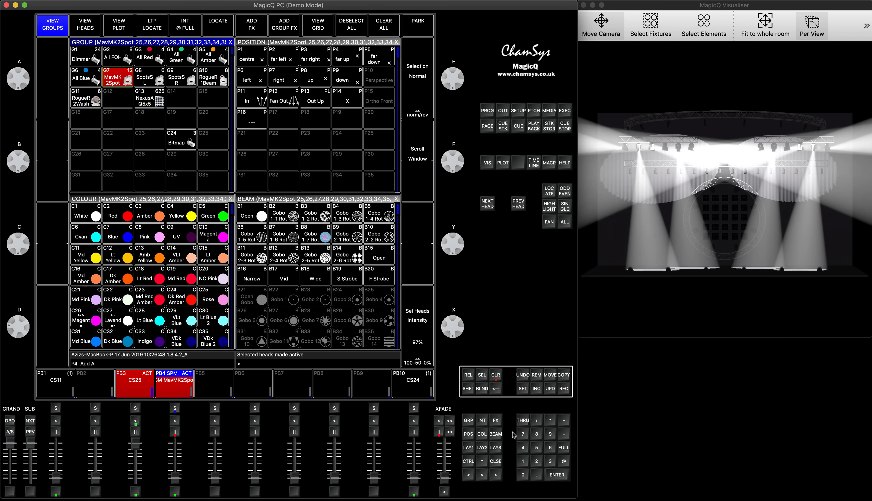
click(564, 389)
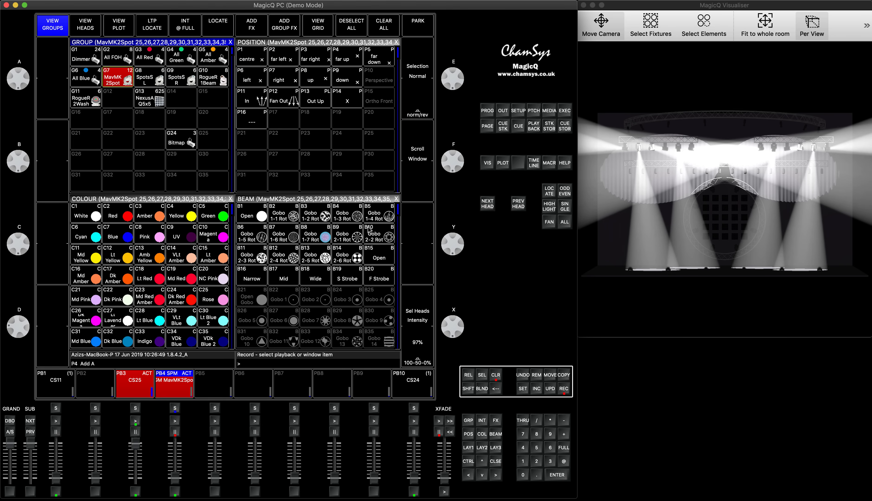
click(283, 122)
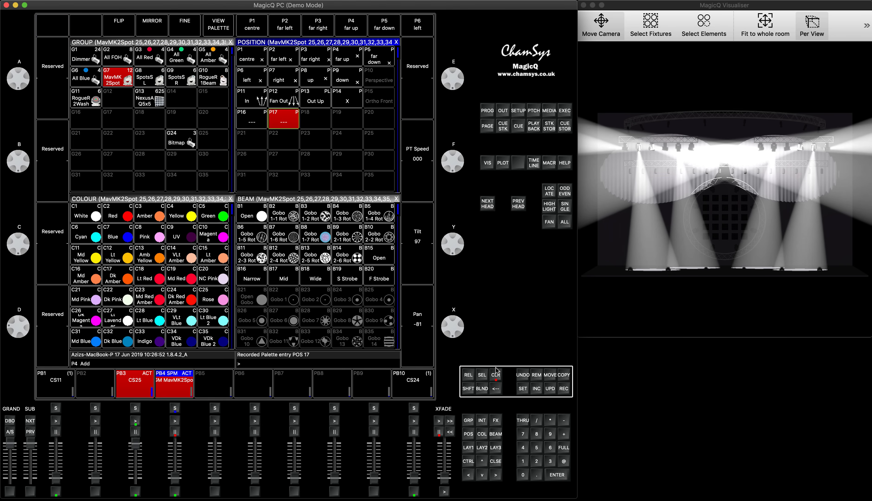
Step: Clear the programmer, release all playbacks and lower the playback 3 fader to zero
click(495, 375)
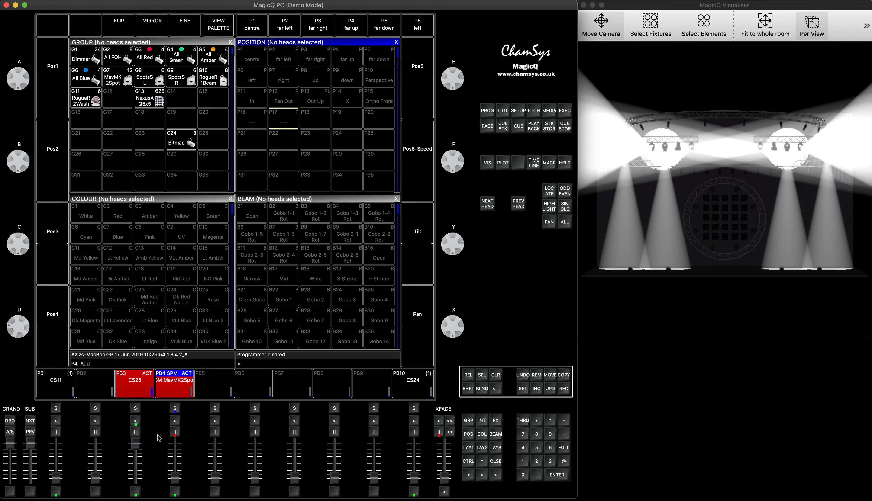
click(468, 375)
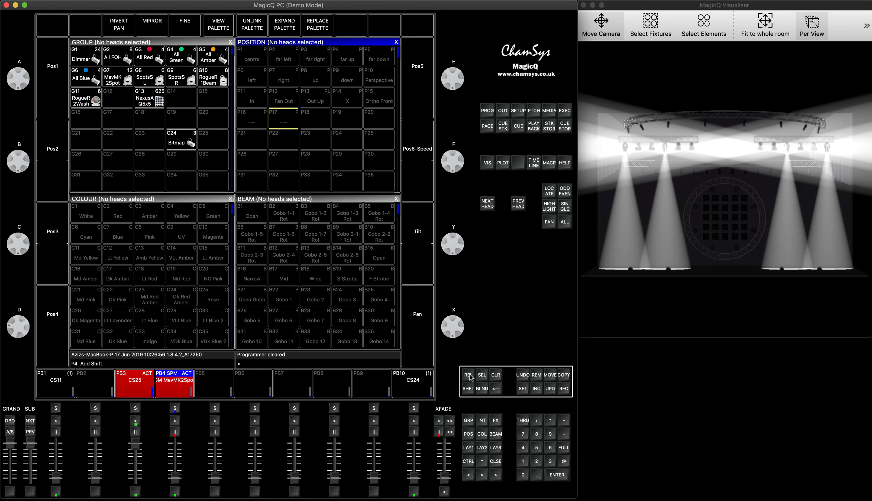
drag(136, 444, 135, 478)
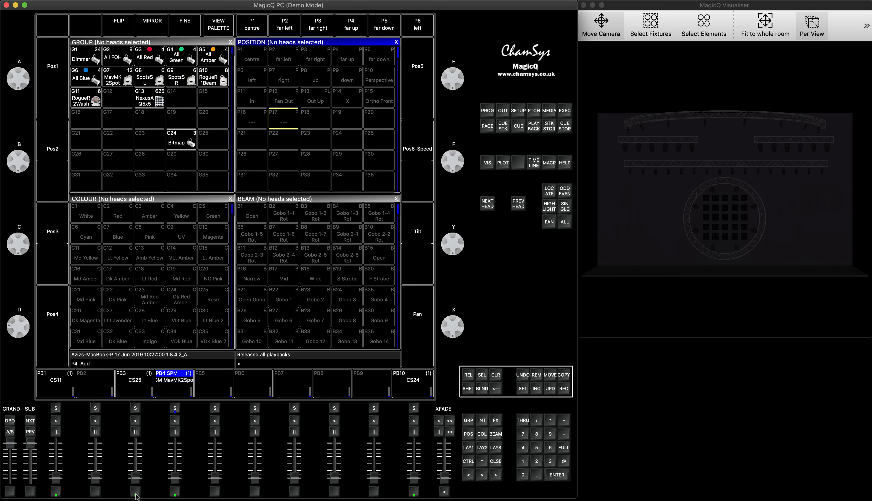
Step: Select and locate the MavMK2Spot heads, and recall position palettes P16 and P17 in turn to check both looks
click(115, 79)
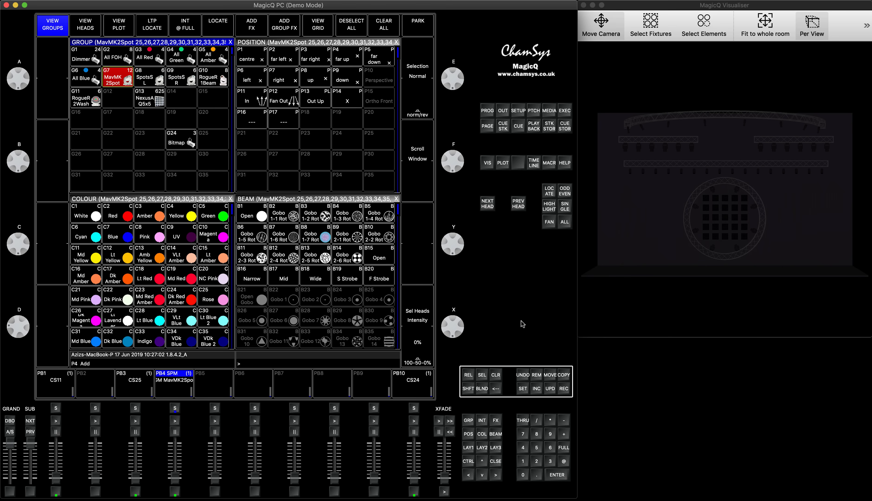
click(550, 191)
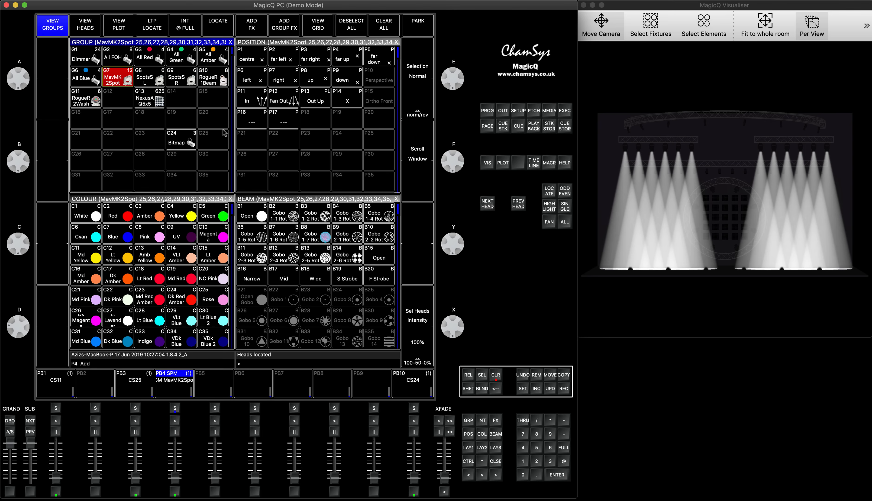
click(250, 117)
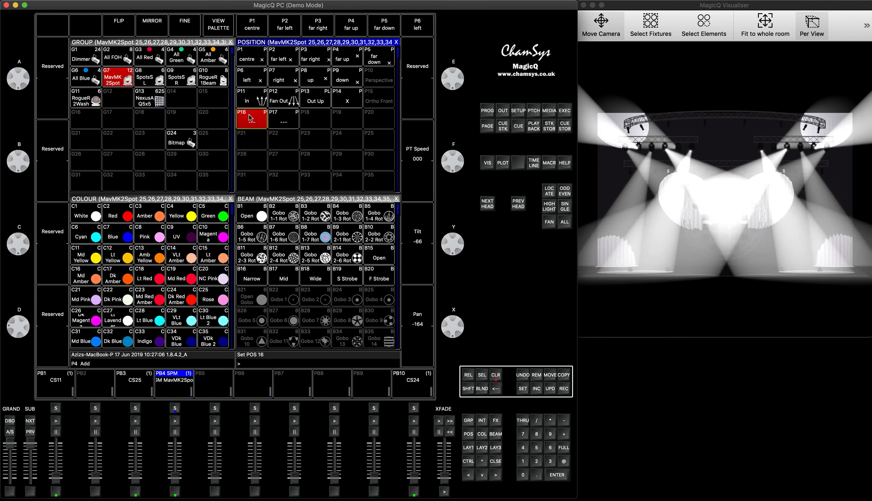
click(286, 121)
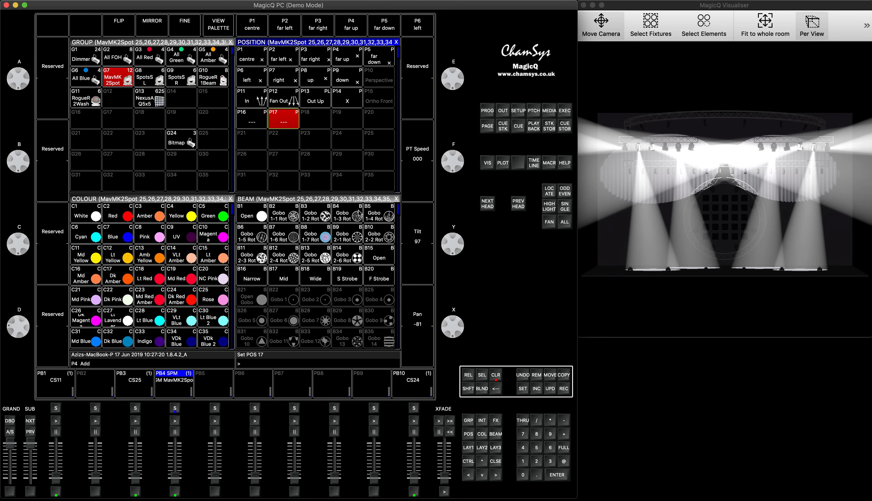
Step: Review the programmer settings in Setup, close them, and show the alternate functions for the MavMK2Spot group, including Active
click(518, 110)
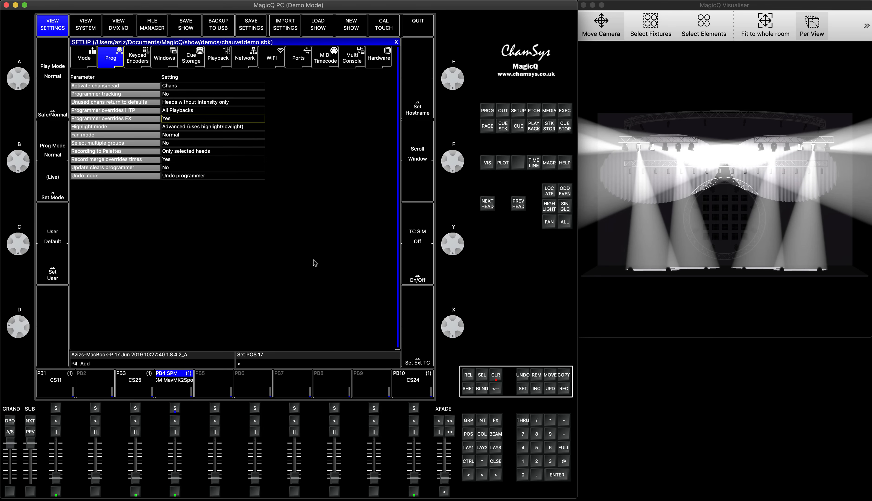
click(496, 461)
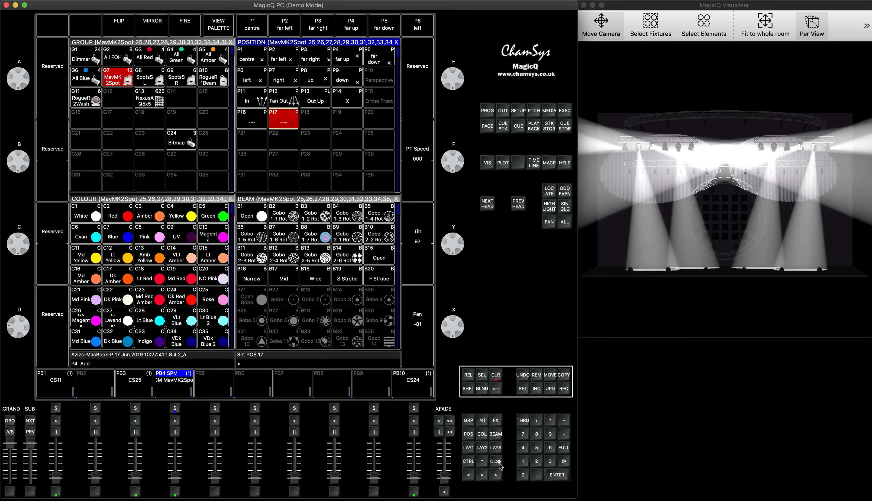
click(188, 42)
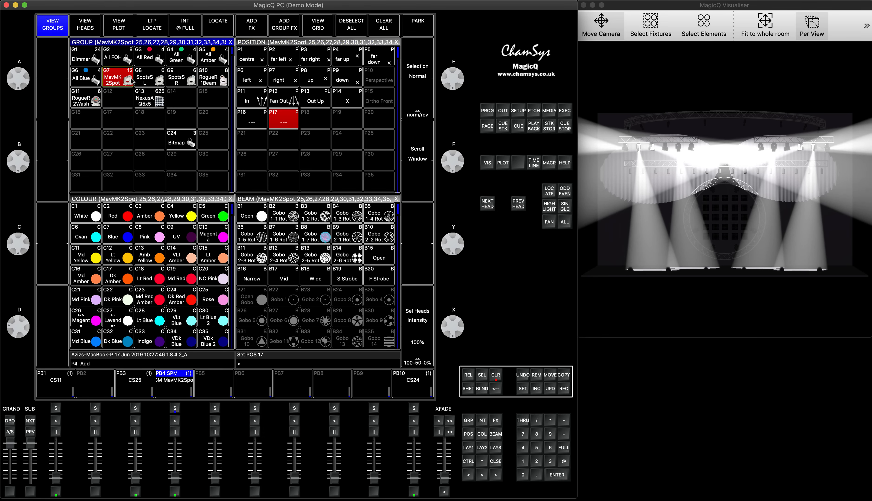
click(155, 42)
click(125, 74)
key(shift)
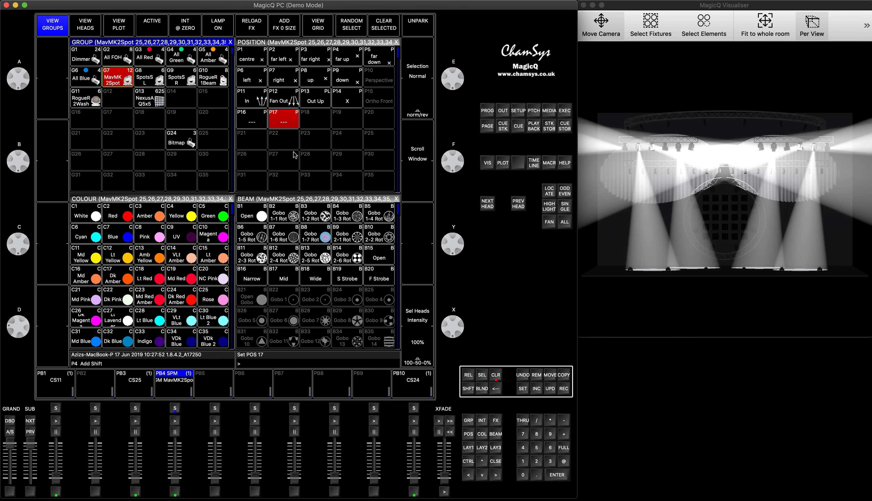